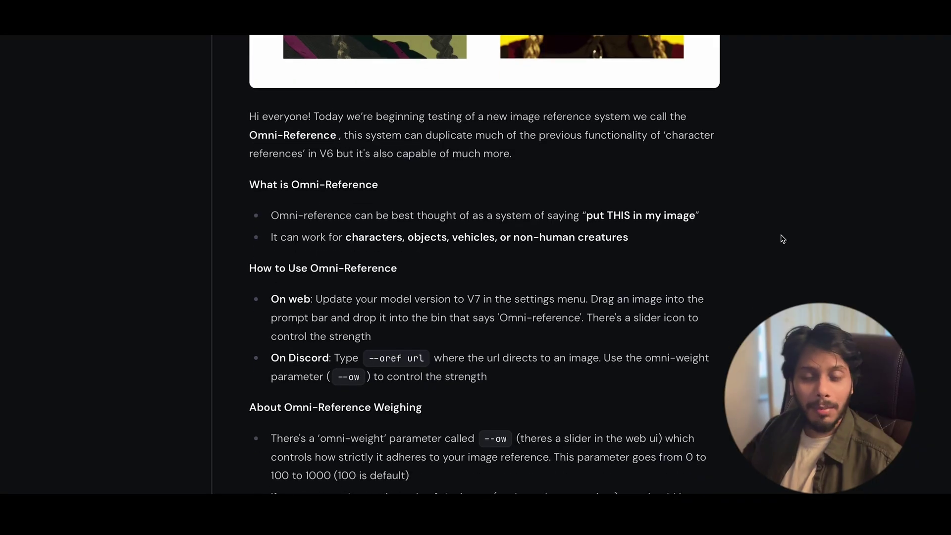
scroll(783, 239, down, 2)
scroll(783, 239, down, 2)
scroll(783, 239, down, 2)
scroll(783, 239, down, 5)
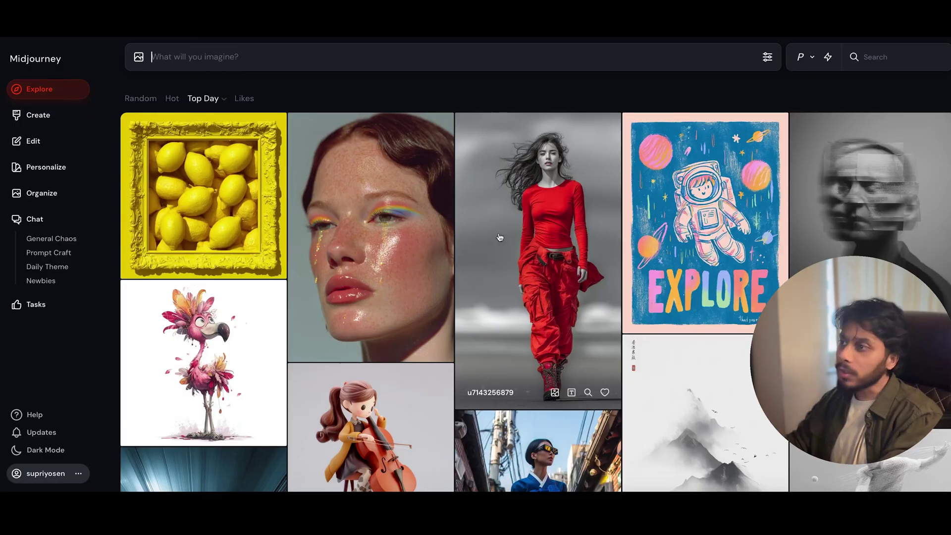
Check the astronaut image's options, then open the Add Images reference panel
right_click(684, 242)
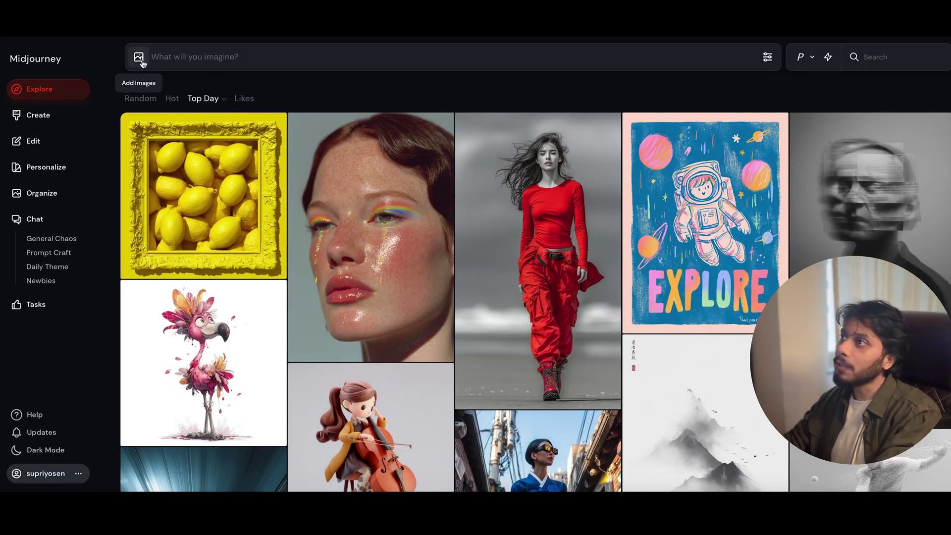
click(140, 58)
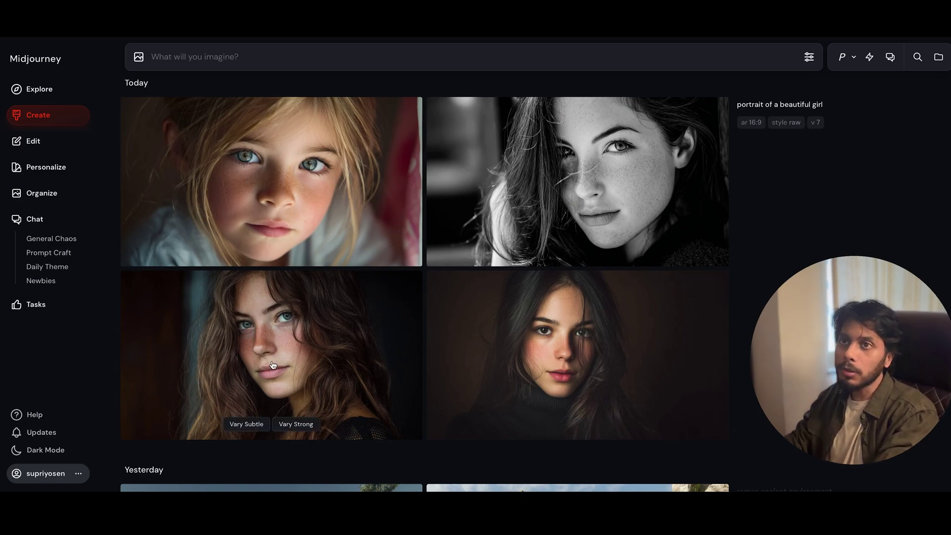
Set the freckled brunette portrait as Omni-Reference and submit the girl-on-a-bench magical park prompt
drag(275, 351, 175, 85)
drag(275, 351, 219, 108)
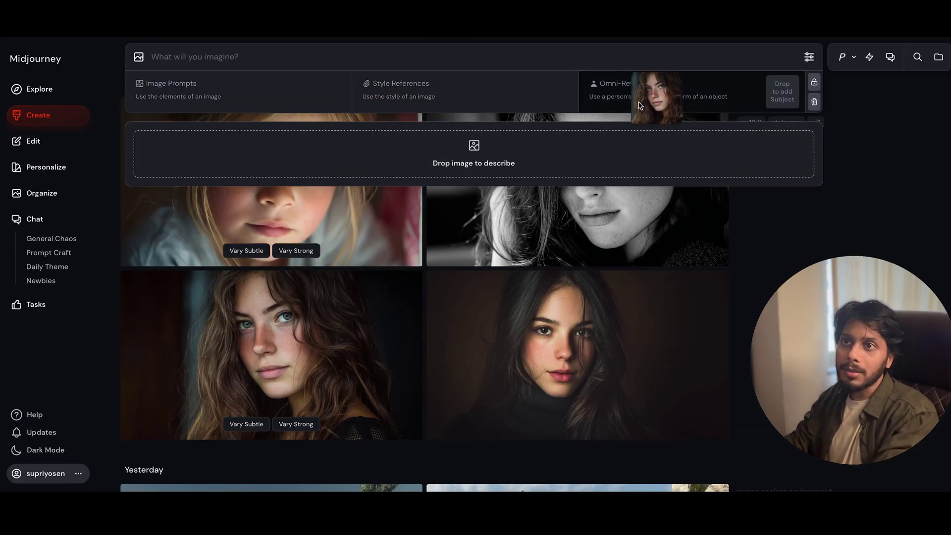
drag(219, 108, 643, 97)
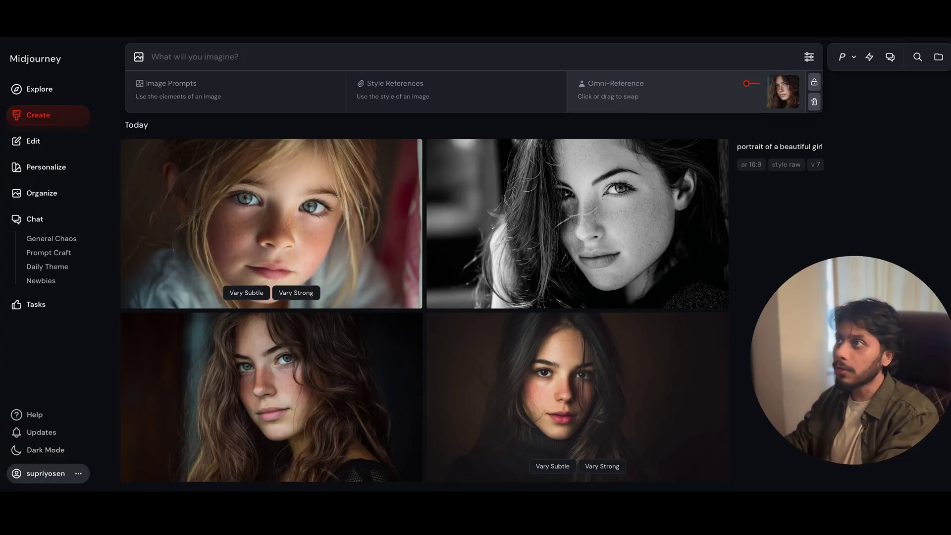
click(245, 56)
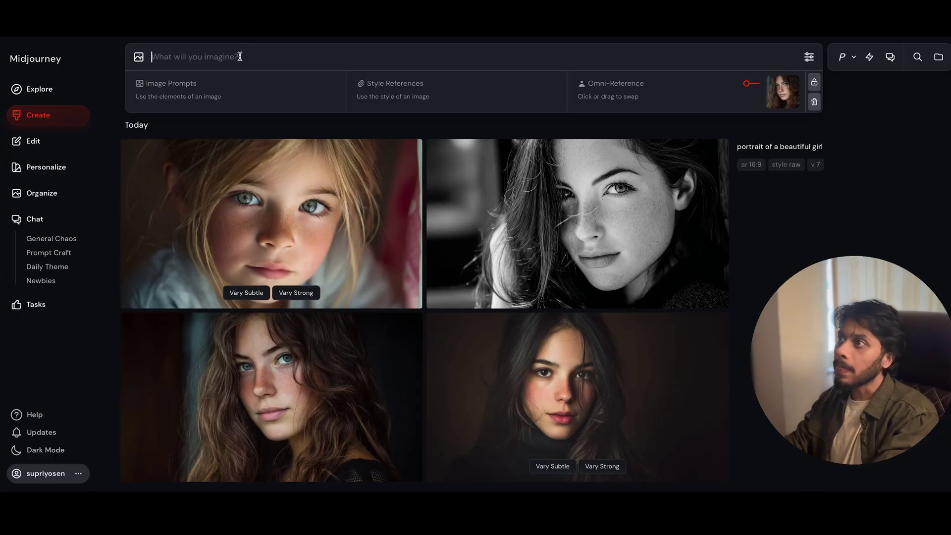
text(a girl sitting on a bench in a magical park.)
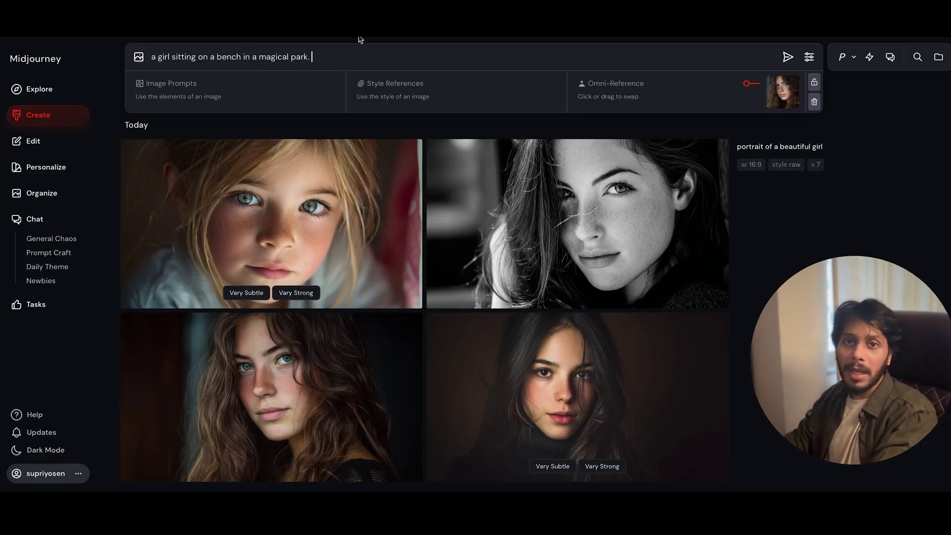
key(Return)
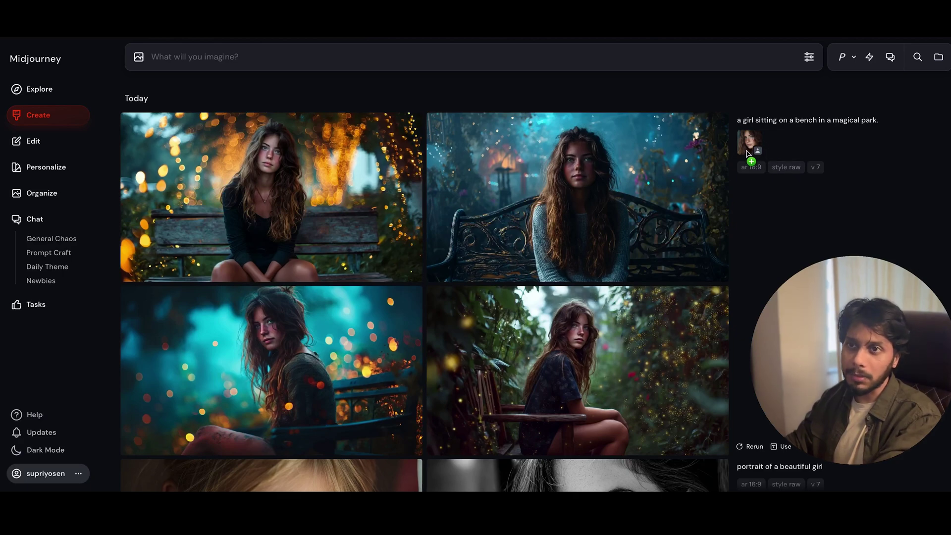
Rerun the magical-park bench prompt with the portrait as Omni-Reference at strength 700
drag(749, 153, 780, 85)
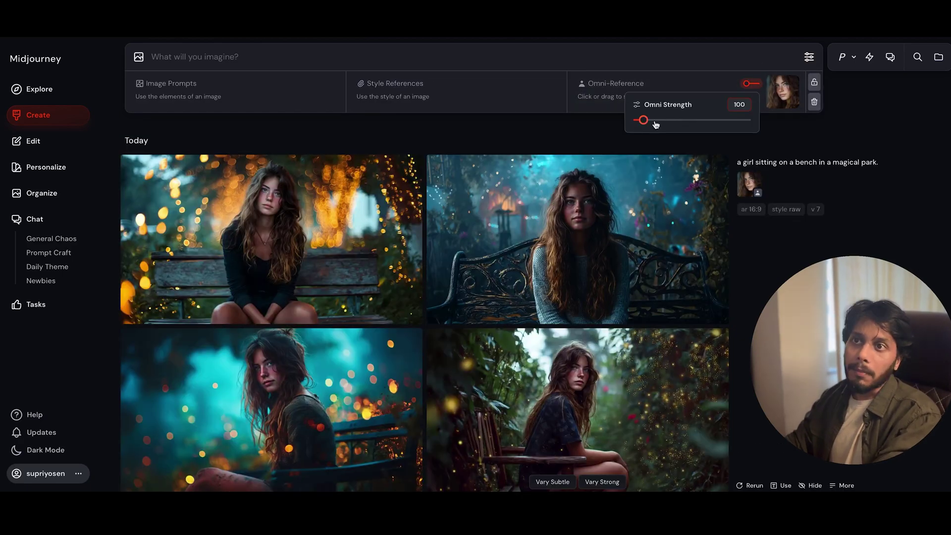
drag(643, 120, 713, 119)
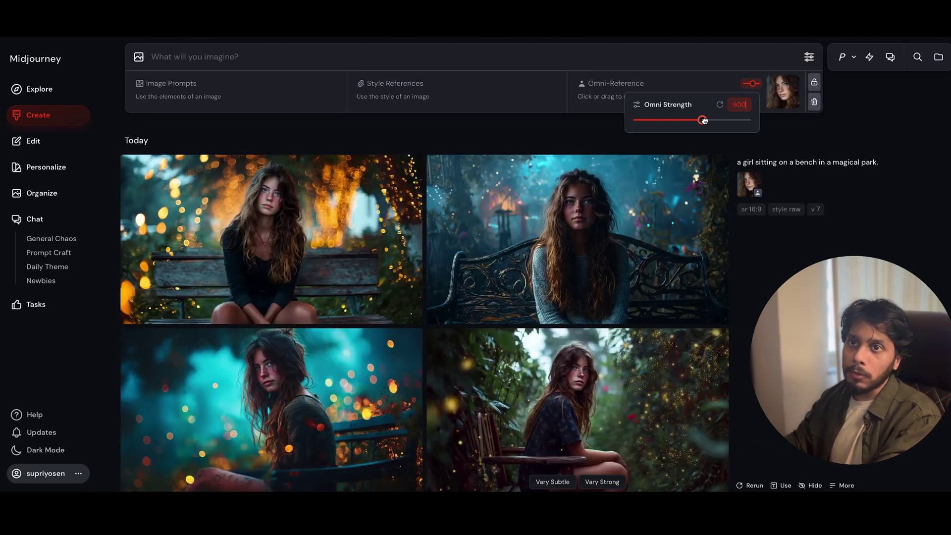
click(691, 73)
mouse_move(808, 162)
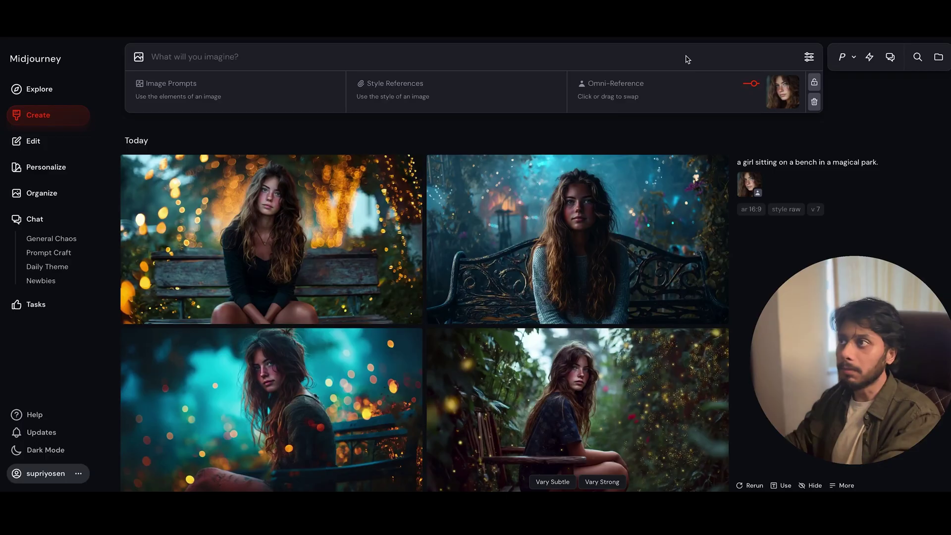
click(888, 165)
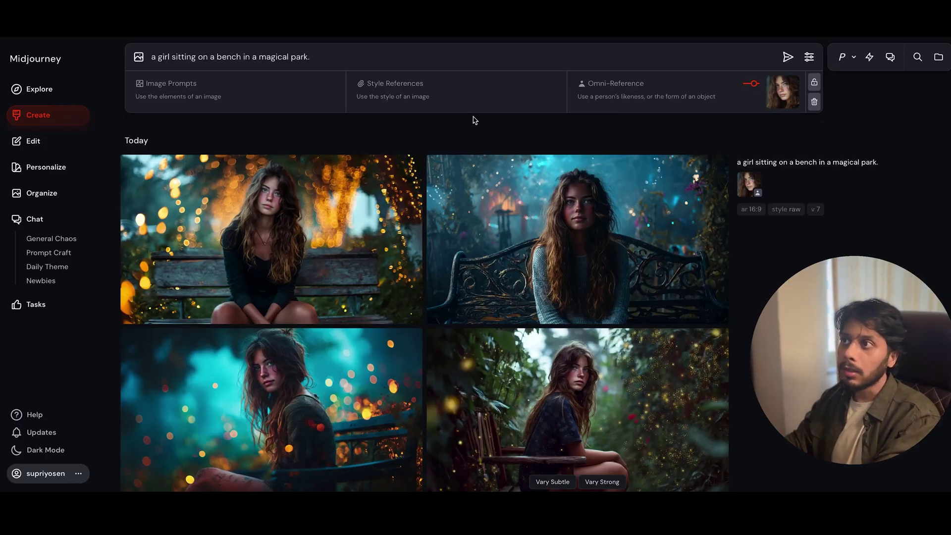
click(789, 57)
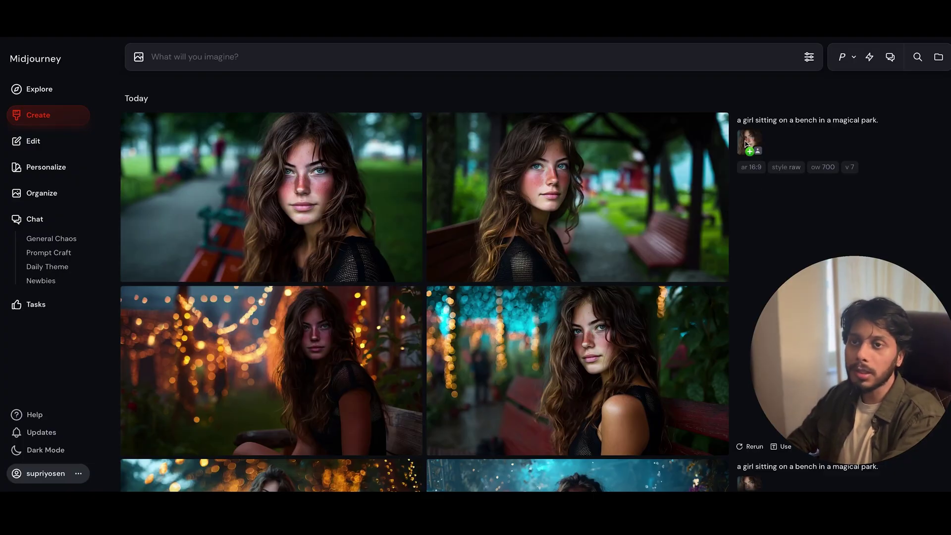
scroll(813, 217, down, 1)
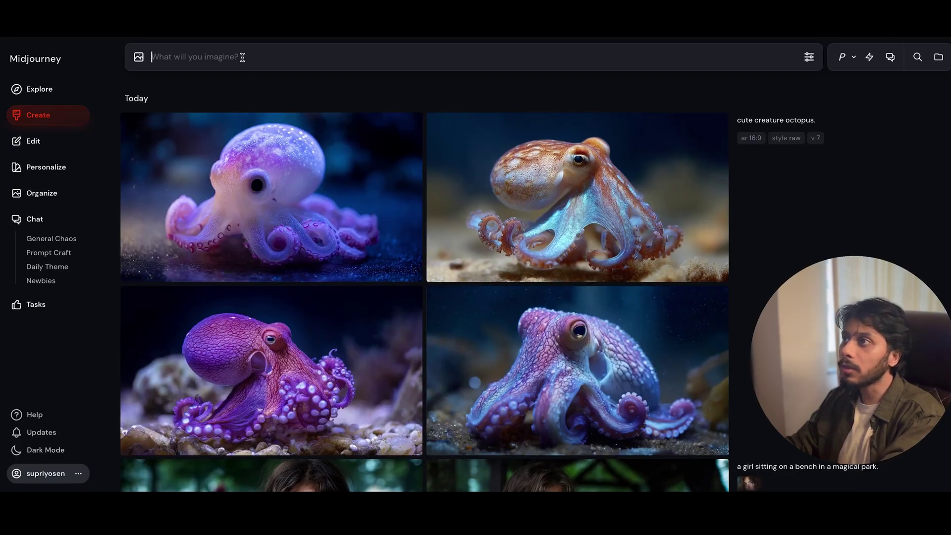
mouse_move(271, 197)
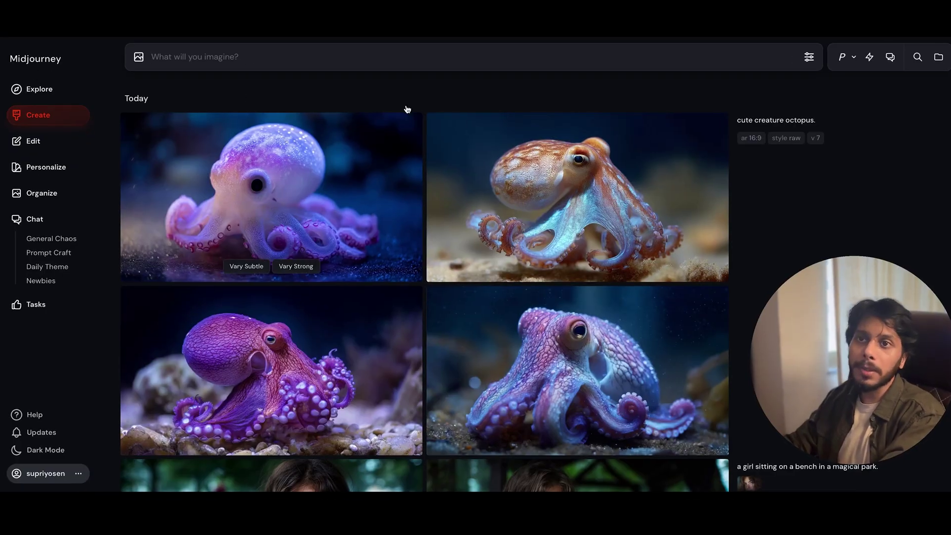
Submit the octopus-on-a-study-table prompt with the purple octopus as Omni-Reference at 700
drag(268, 154, 708, 87)
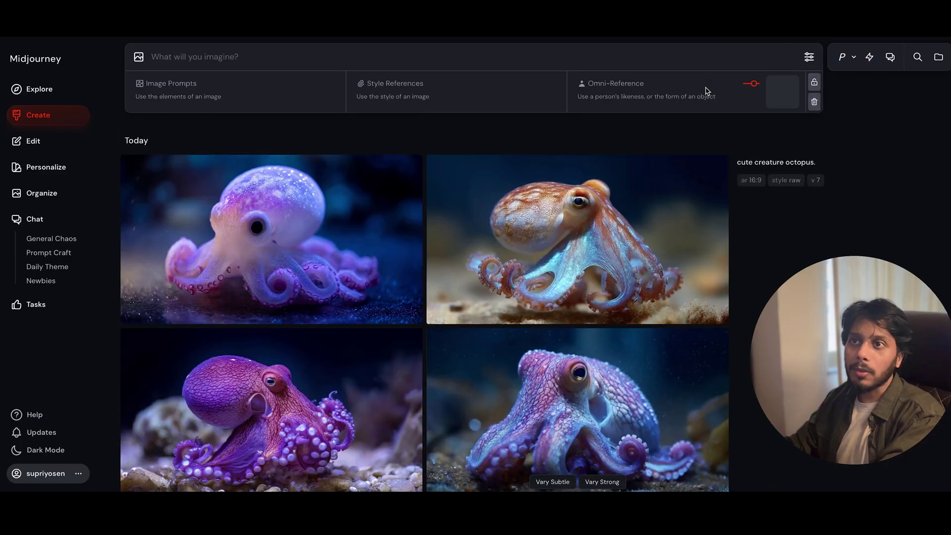
click(752, 87)
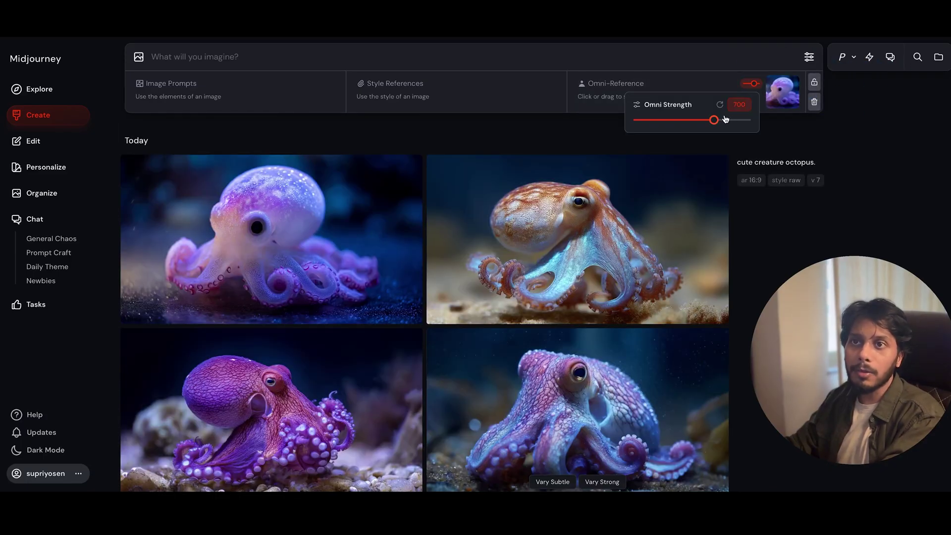
click(647, 52)
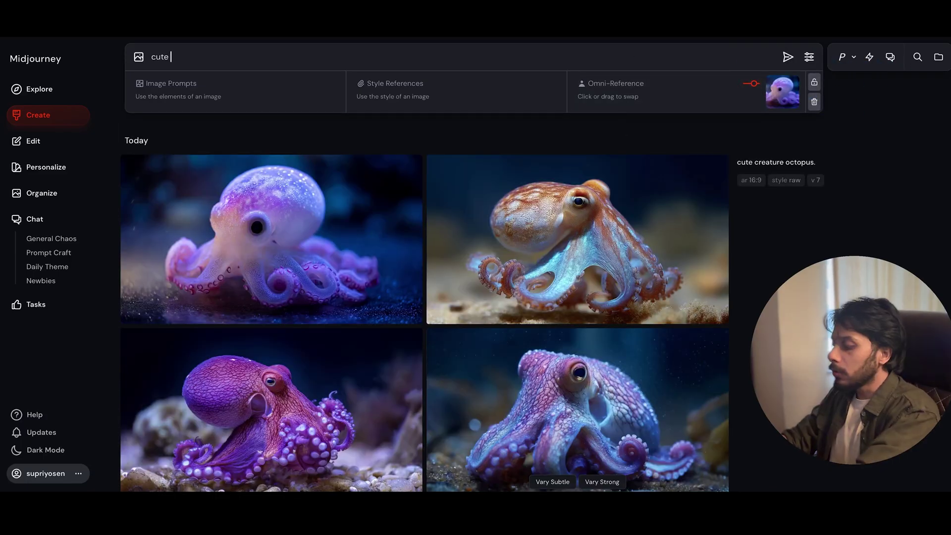
text(cute octopas on)
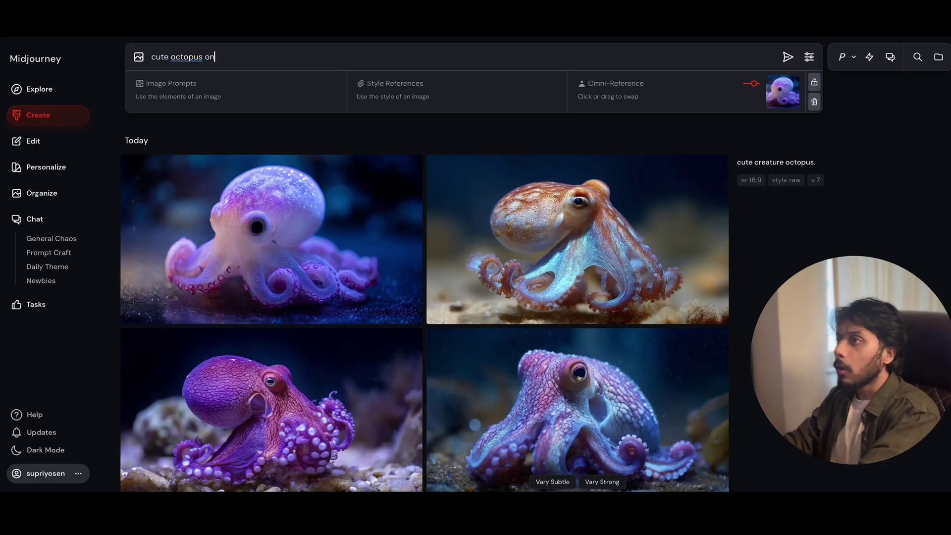
text(study table. dramatic light)
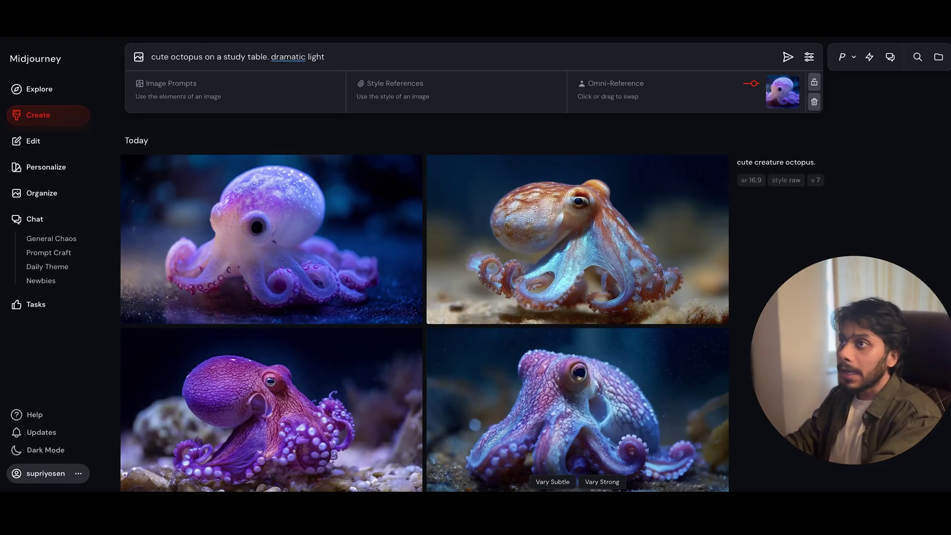
text(ing.)
key(Return)
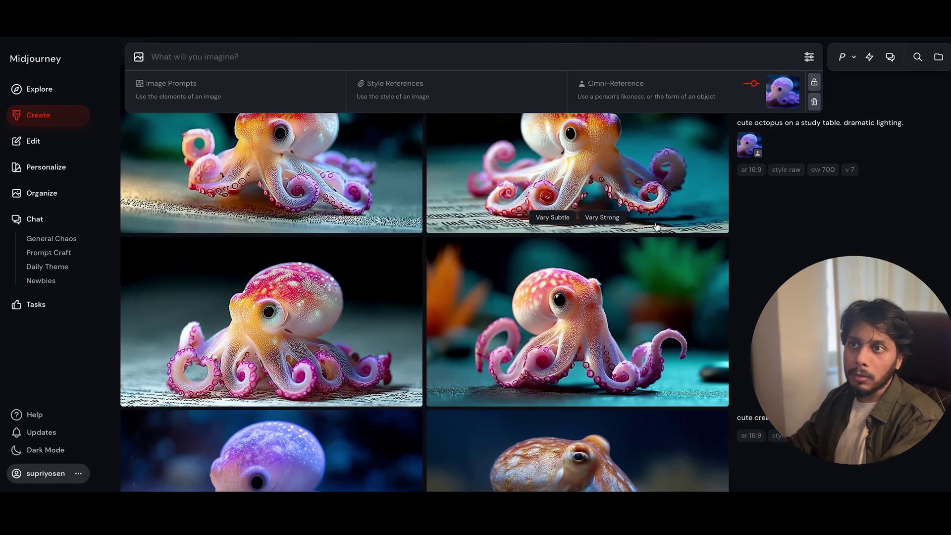
scroll(656, 227, up, 1)
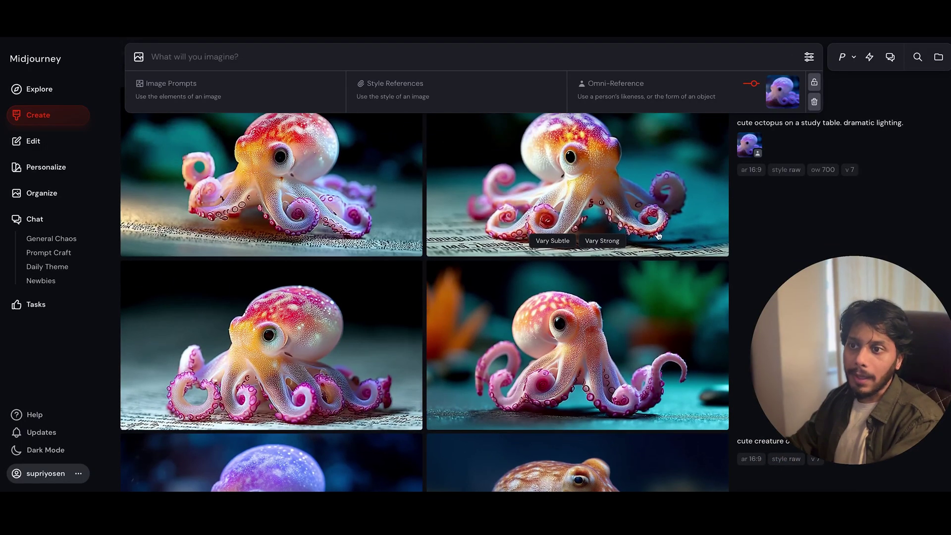
mouse_move(309, 327)
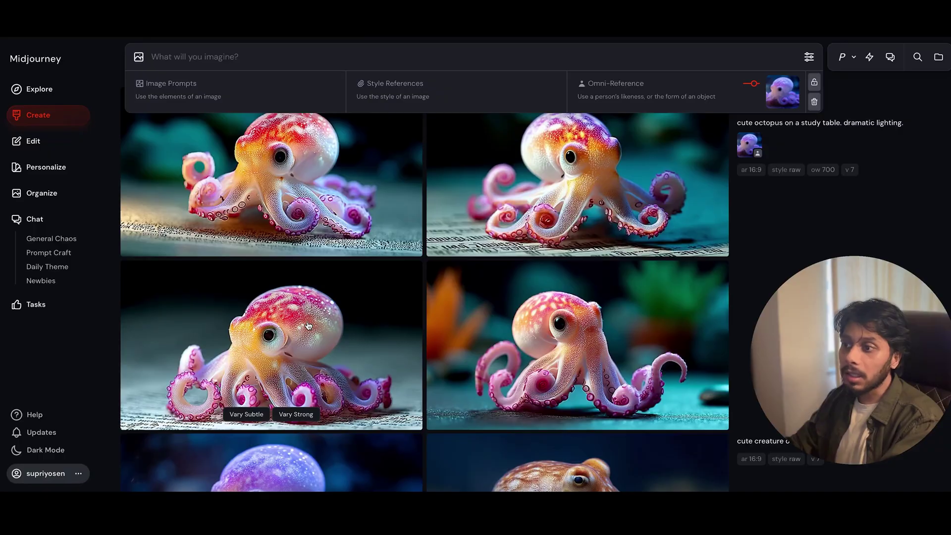
scroll(308, 326, down, 2)
Enlarge one new octopus image, close it, and hide the reference panel
click(296, 274)
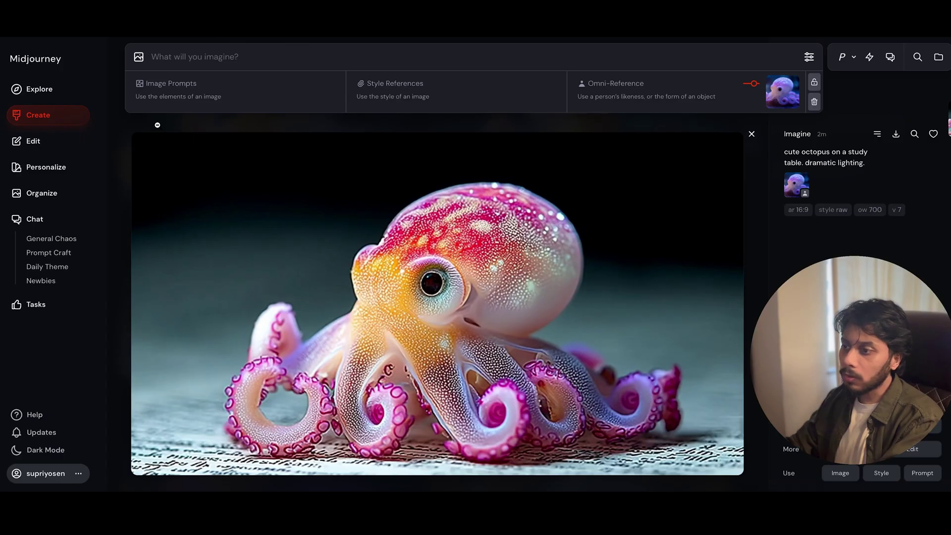
click(422, 394)
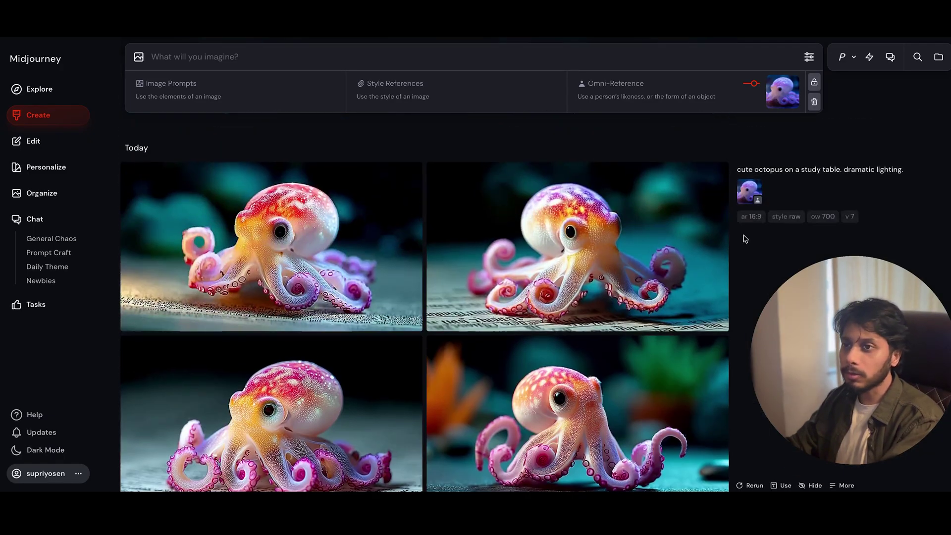
click(139, 56)
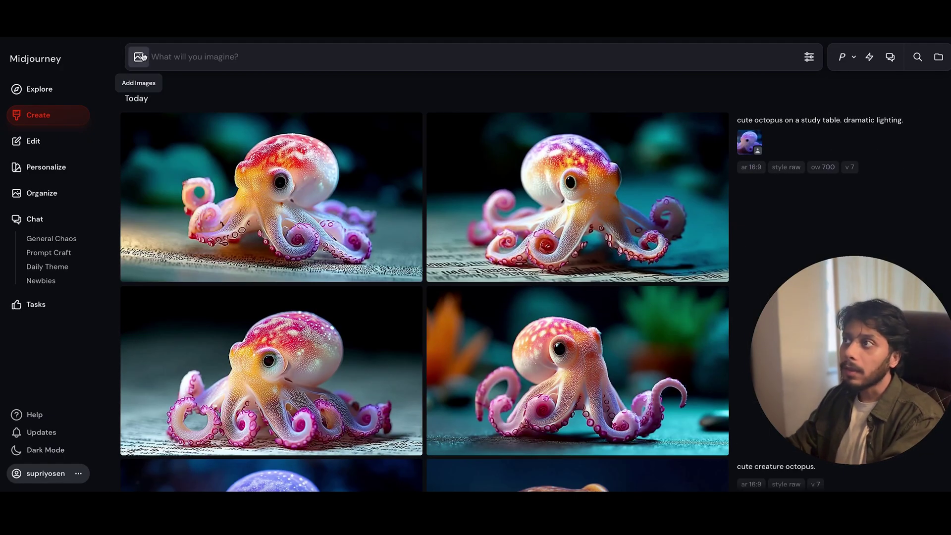
Upload the selfie photo and set it as the Omni-Reference
click(139, 56)
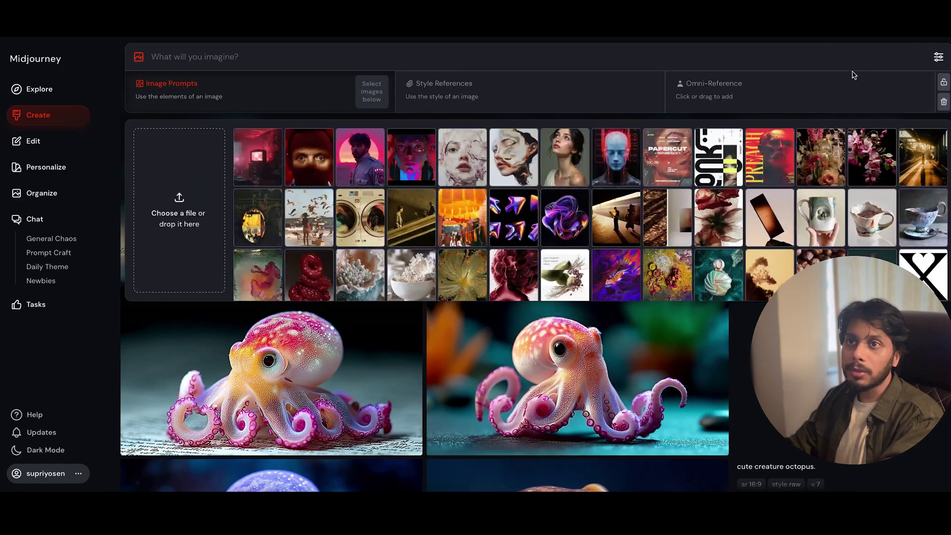
click(753, 91)
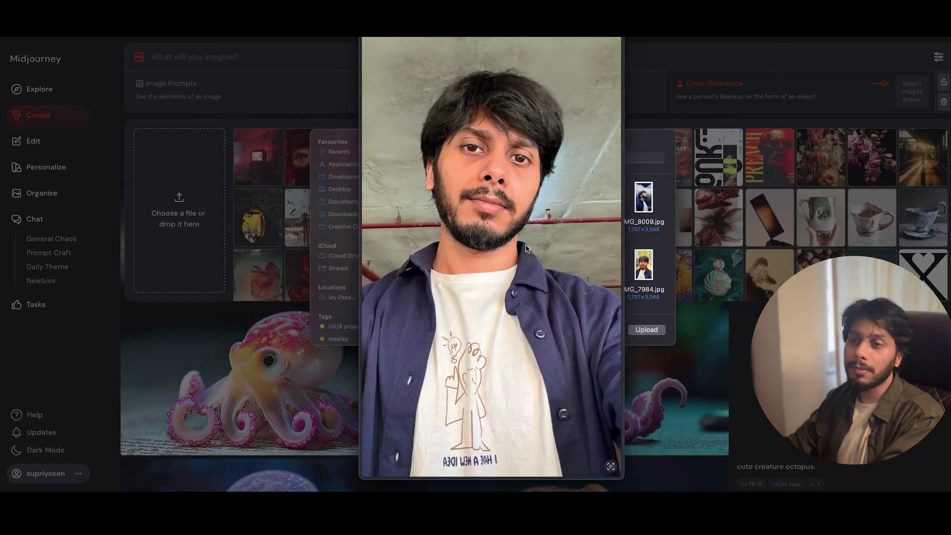
click(647, 330)
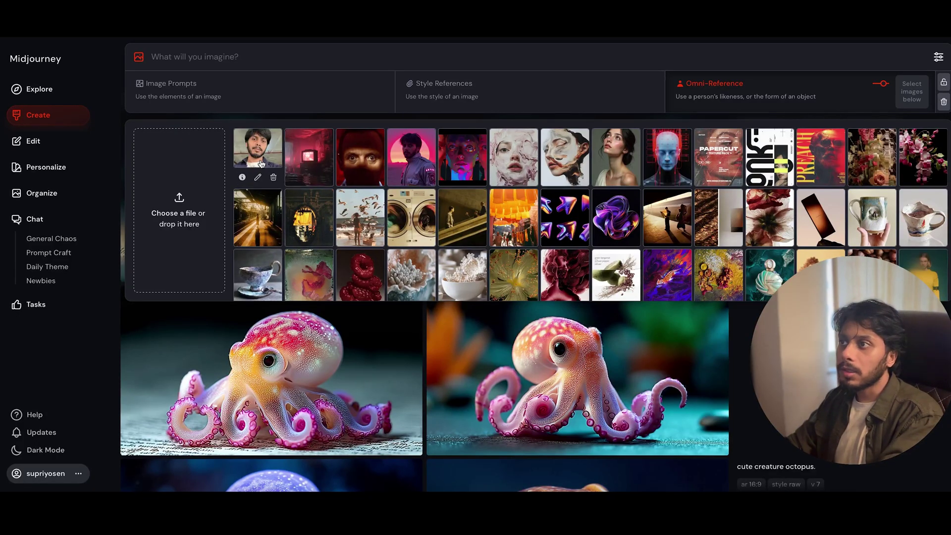
drag(258, 156, 736, 89)
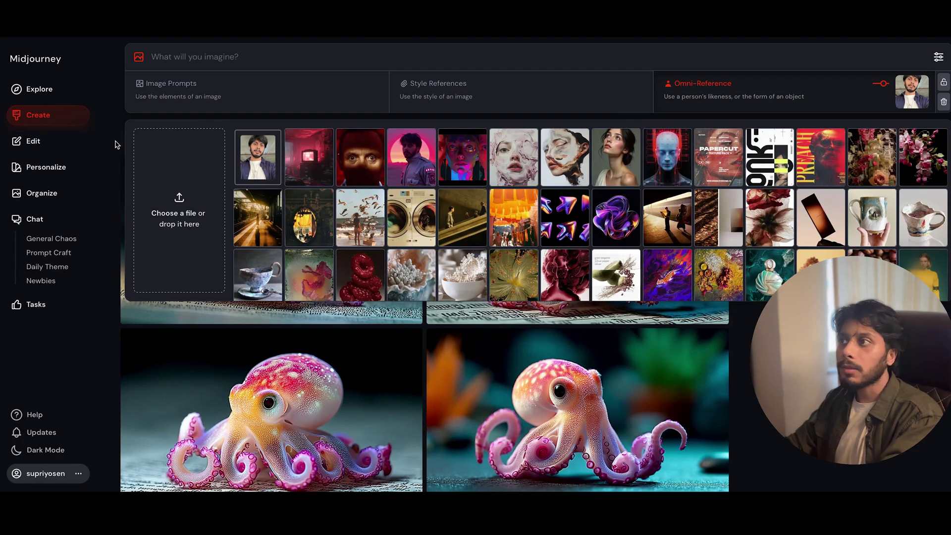
Paste and submit the sci-fi movie scene portrait prompt
click(176, 63)
text(portrait a man in a sci-fi movie scene)
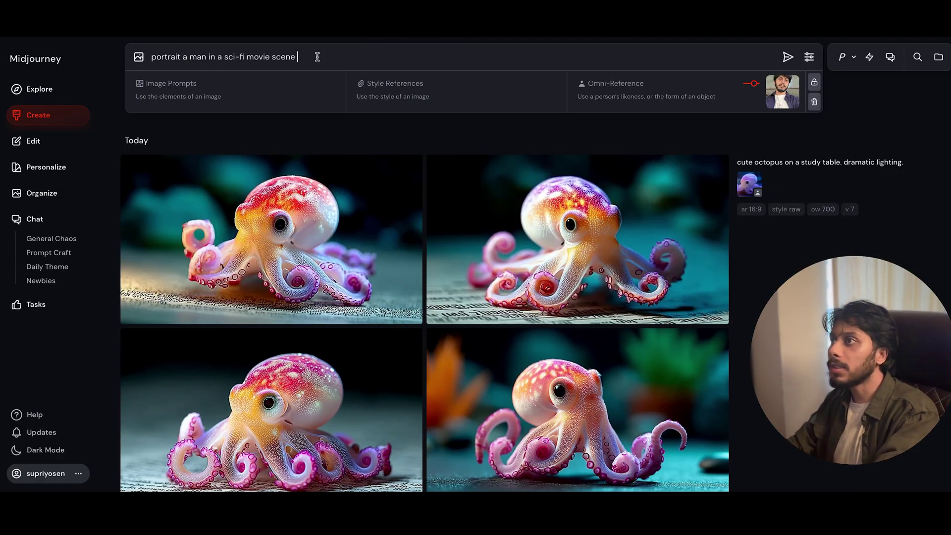
click(788, 57)
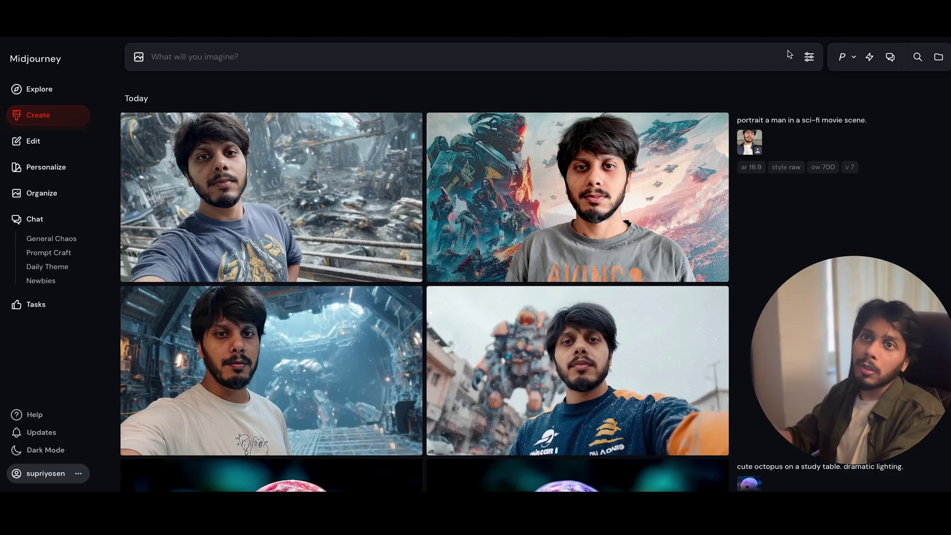
Browse the omni-weight 700 sci-fi portraits one by one in the lightbox
click(809, 57)
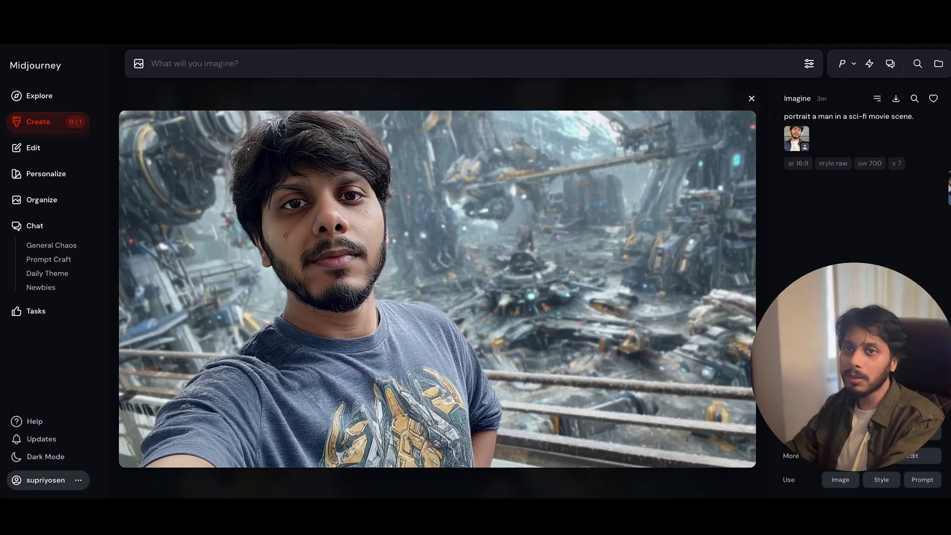
key(Down)
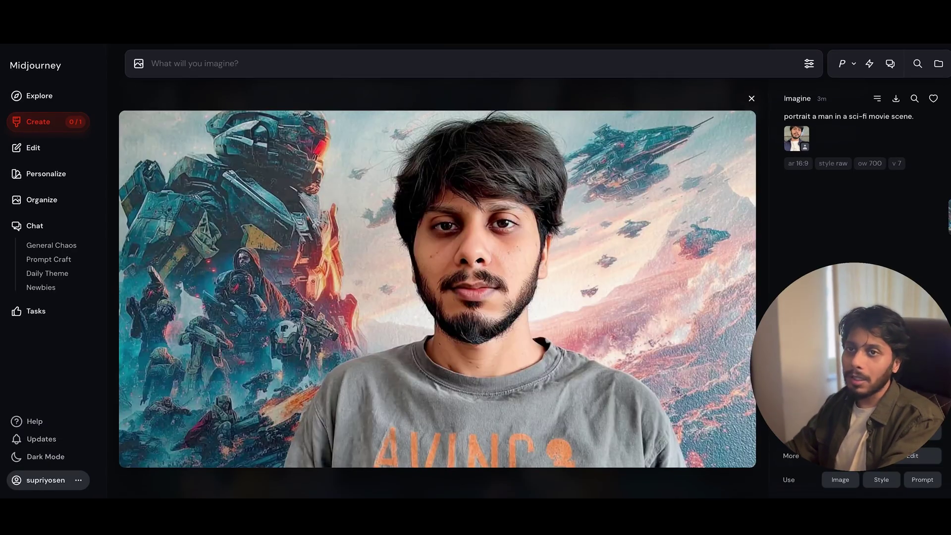
key(Down)
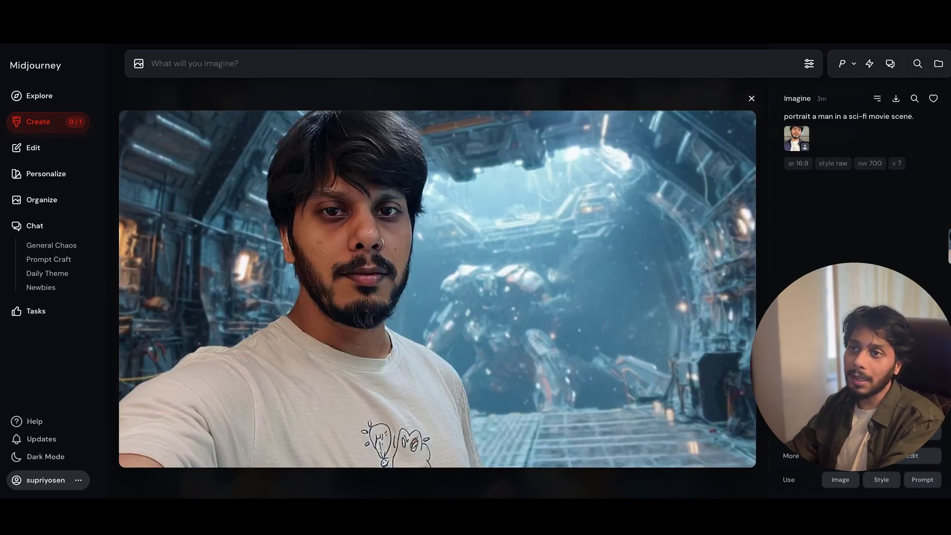
key(Down)
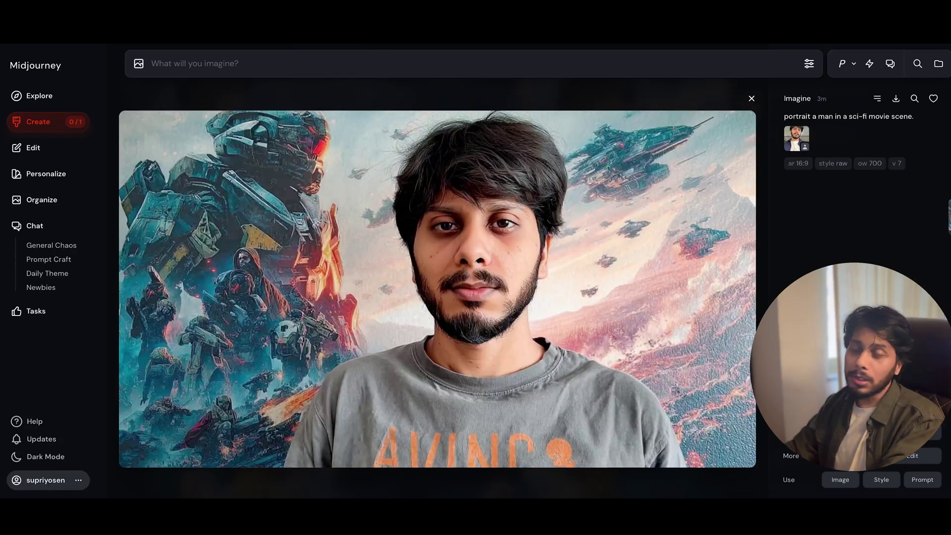
key(Down)
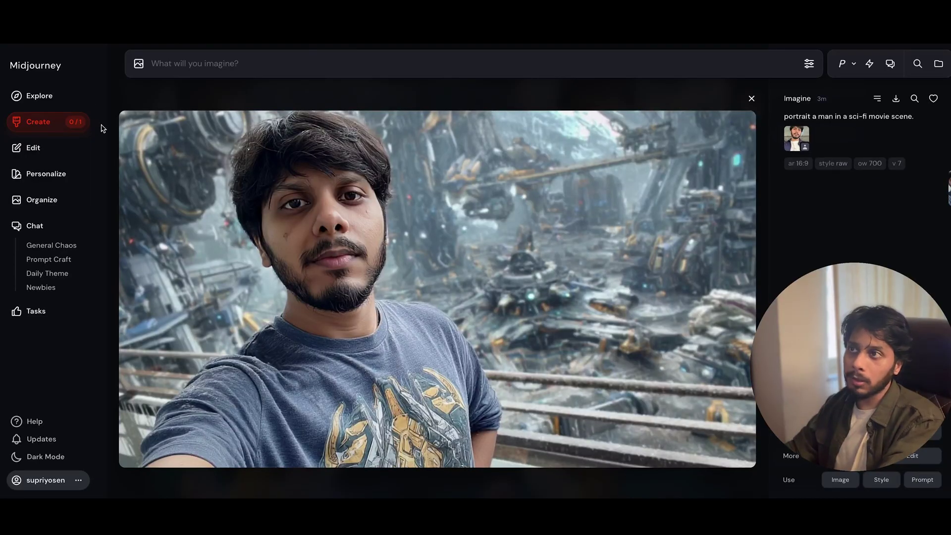
click(128, 99)
scroll(357, 259, up, 2)
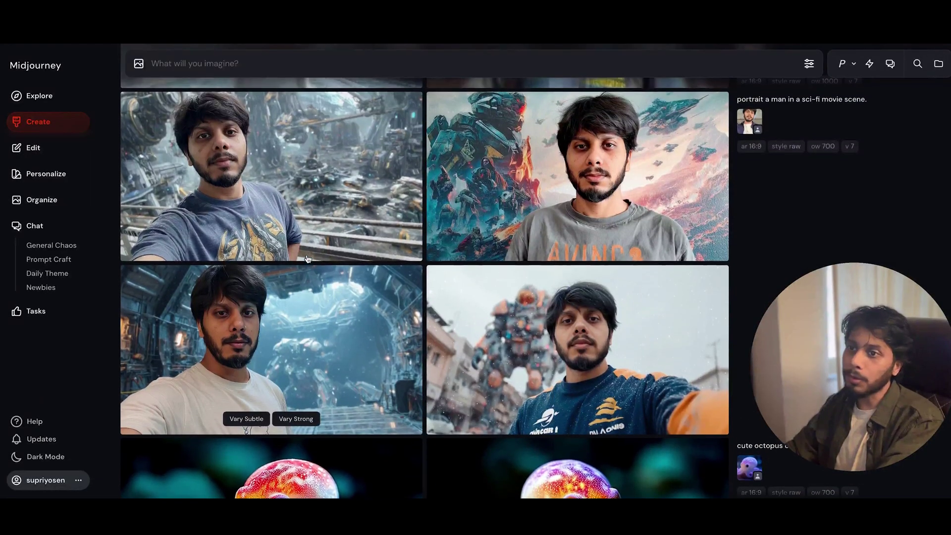
scroll(357, 258, up, 1)
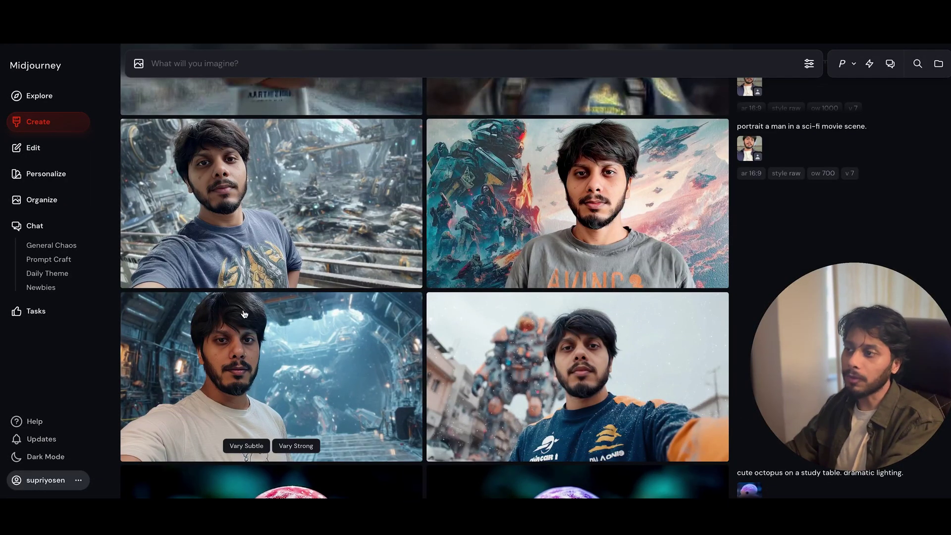
scroll(244, 313, up, 5)
scroll(298, 297, up, 5)
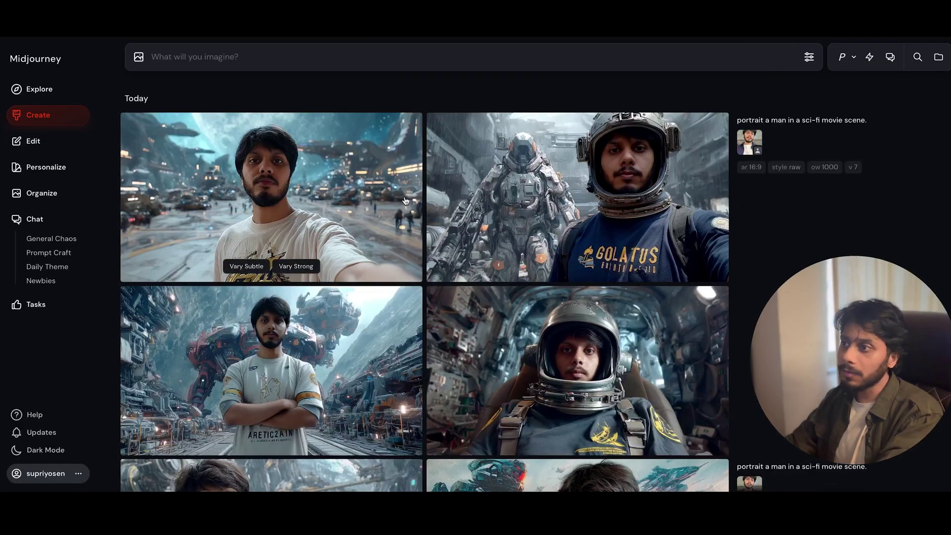
mouse_move(825, 167)
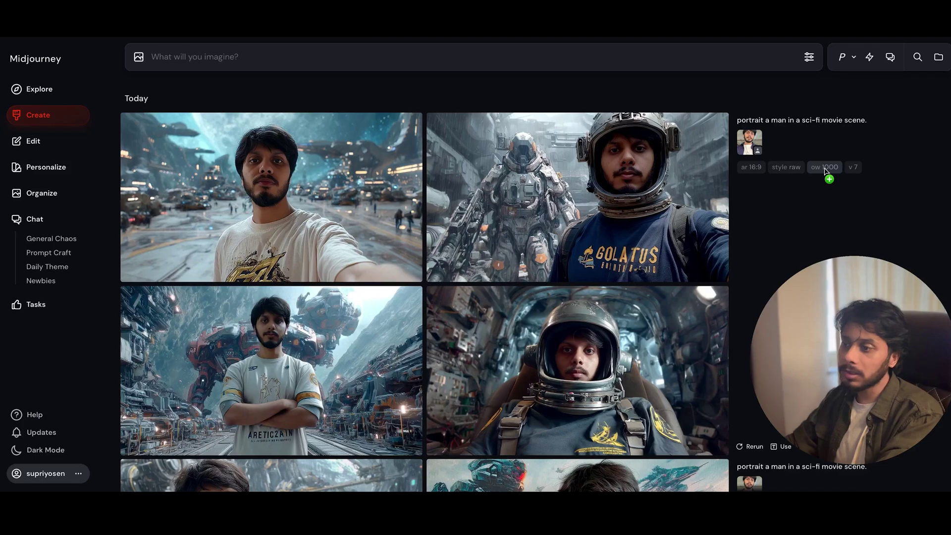
Preview the omni-weight 1000 astronaut portraits, then open the reference image gallery
click(499, 165)
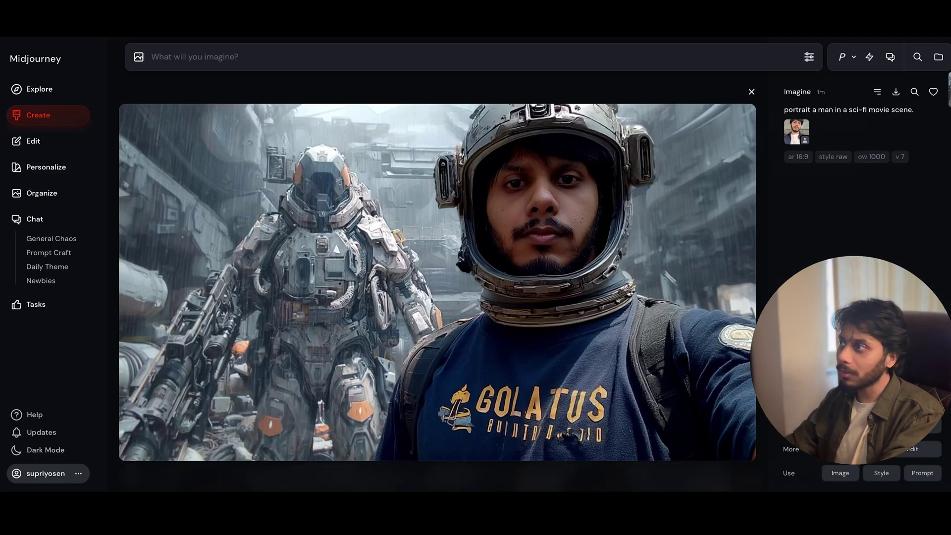
key(Right)
key(Escape)
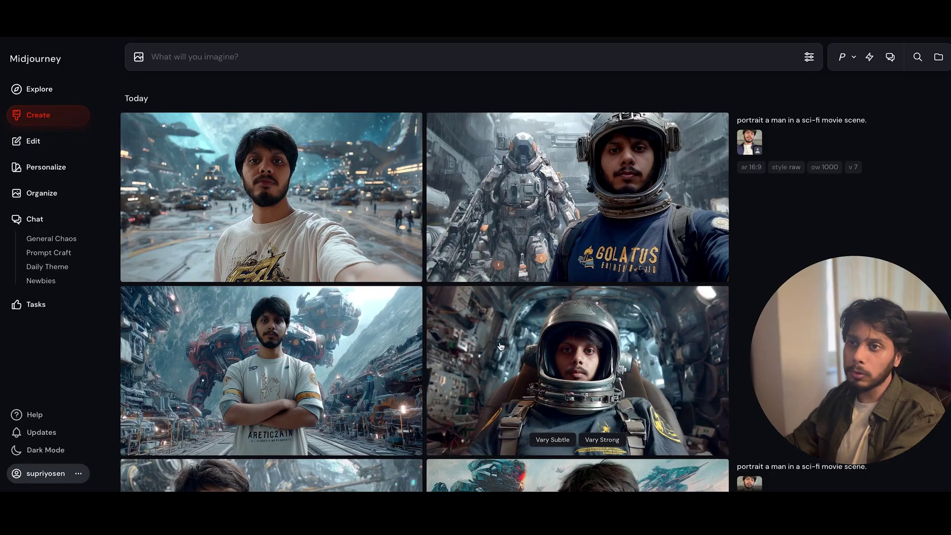
mouse_move(750, 141)
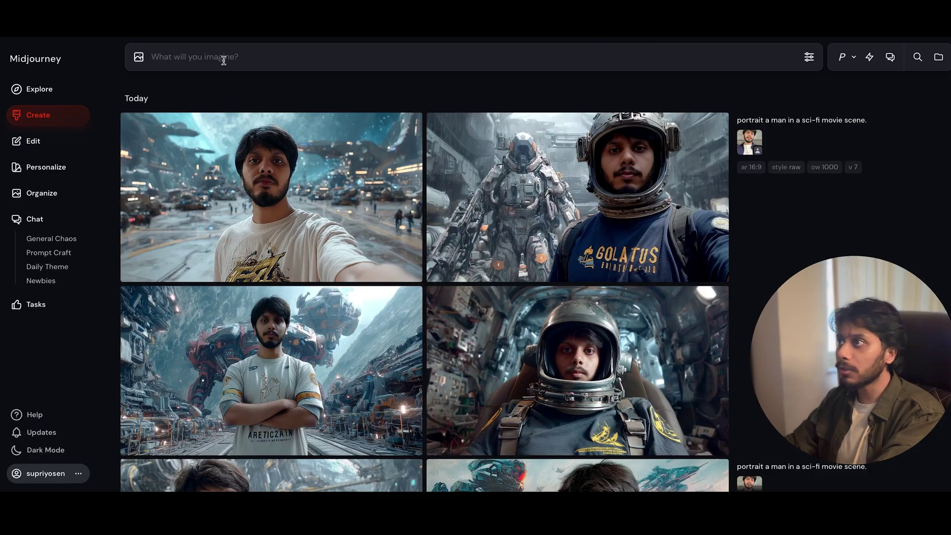
click(139, 57)
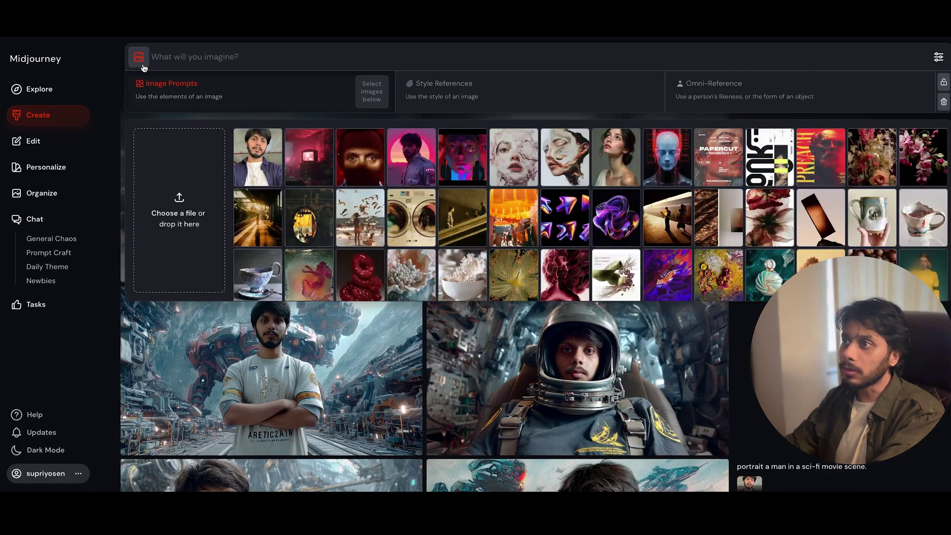
Submit the sci-fi prompt with the pink-sunset portrait as Omni-Reference at weight 1000
click(413, 157)
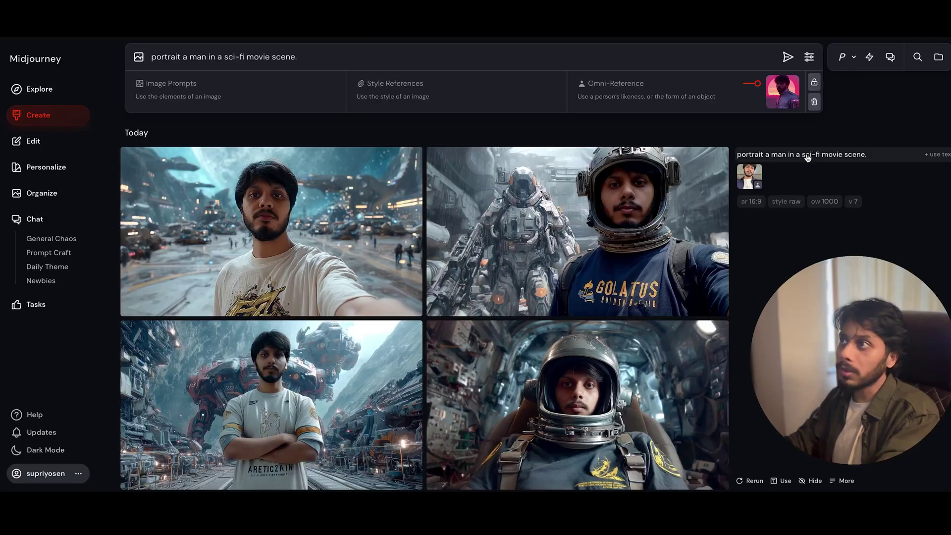
click(752, 88)
click(902, 154)
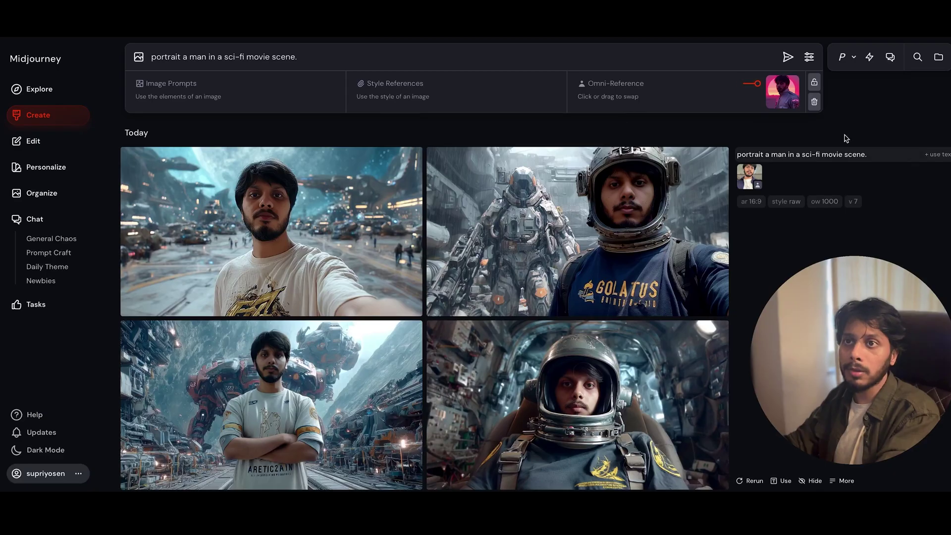
key(Return)
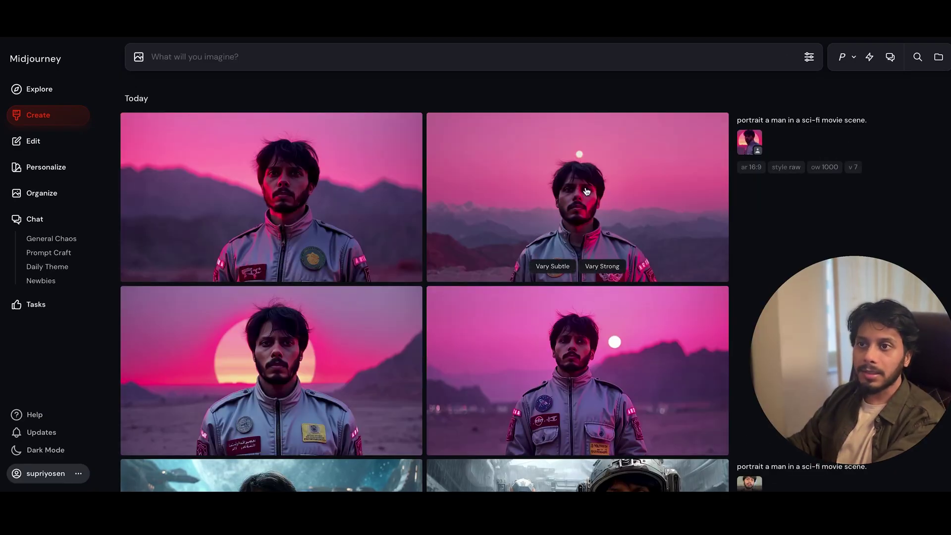
mouse_move(750, 141)
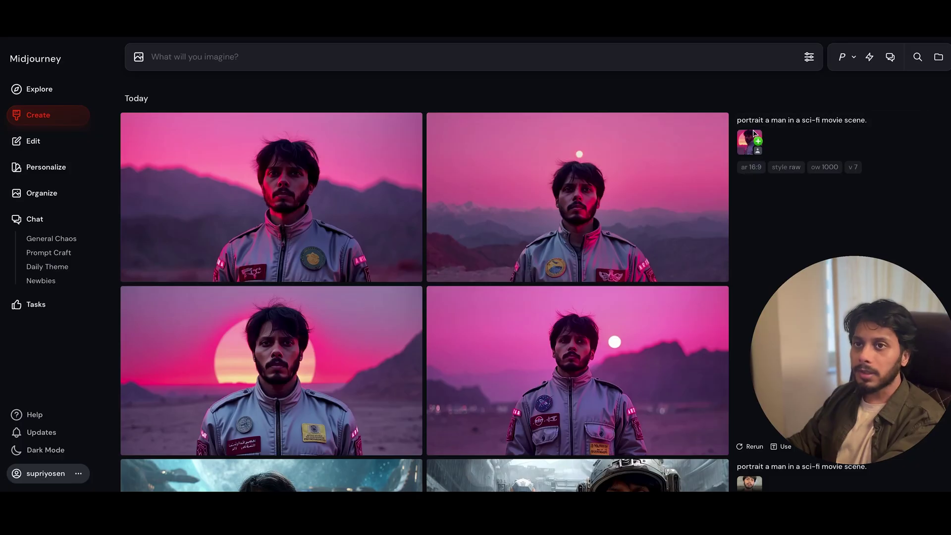
Reuse the job's reference image and browse the four weight-1000 sunset portraits
click(754, 135)
click(778, 104)
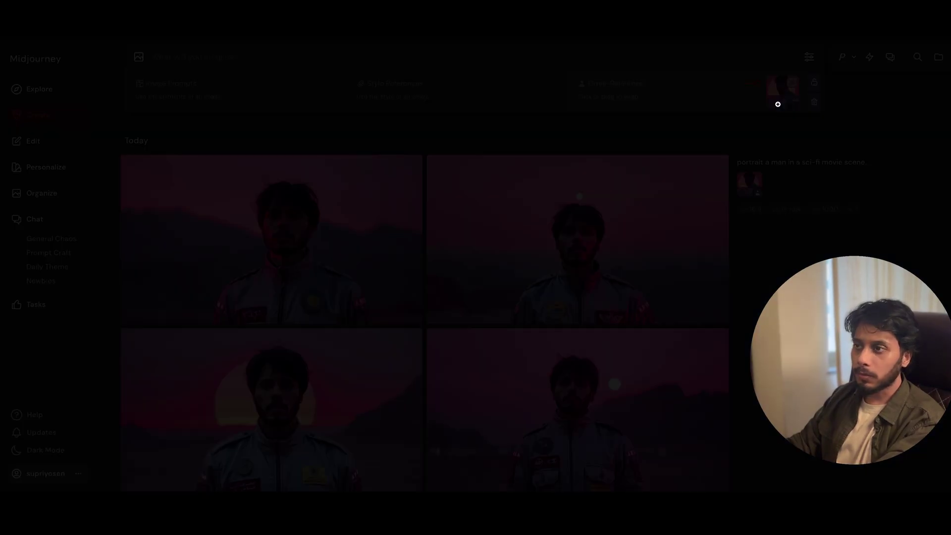
click(427, 260)
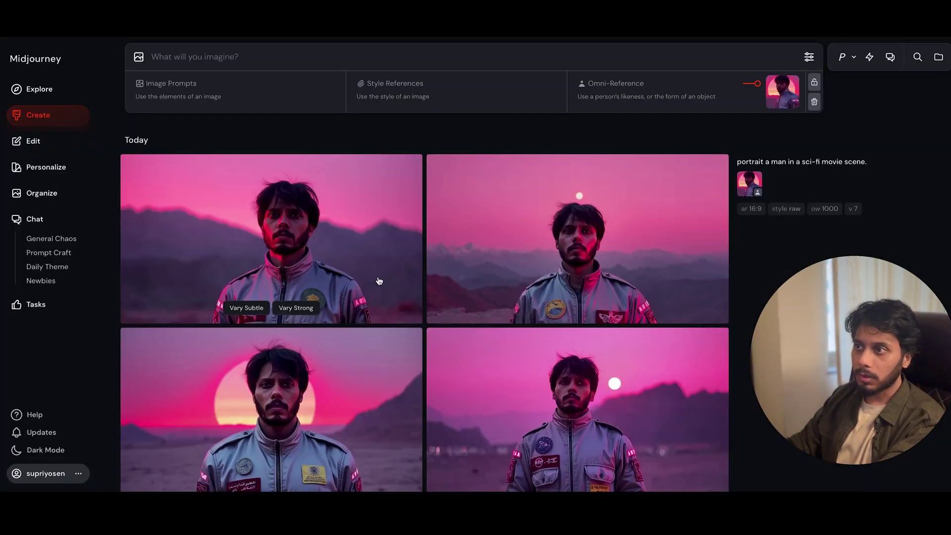
scroll(310, 243, down, 1)
click(301, 193)
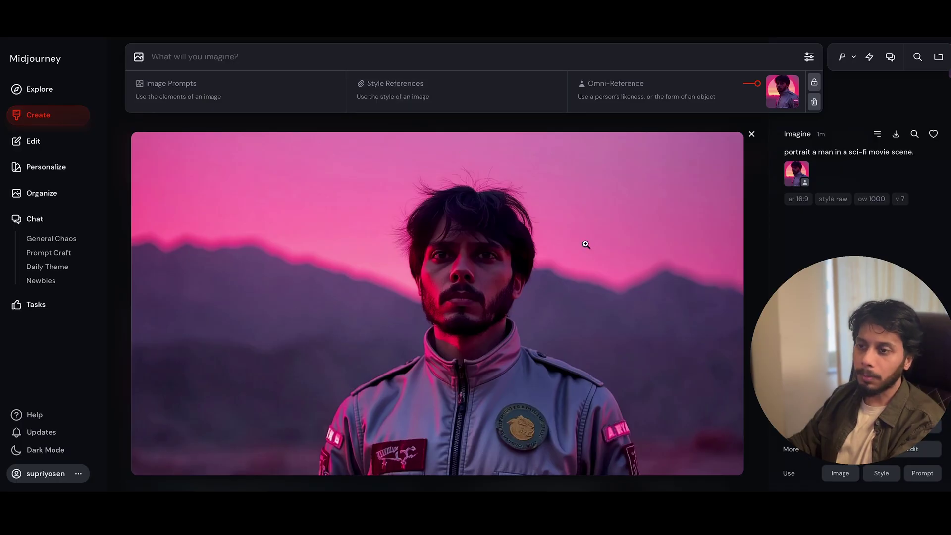
key(Right)
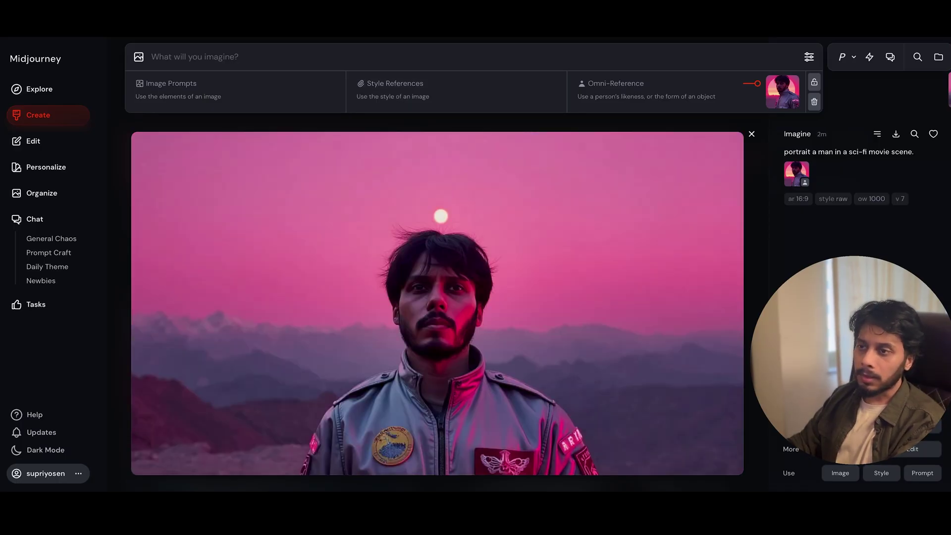
key(Right)
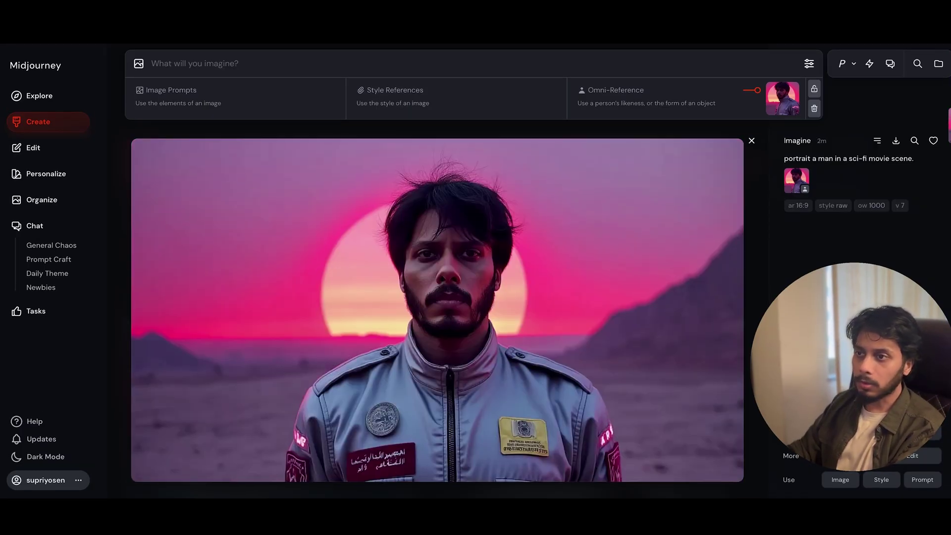
key(Right)
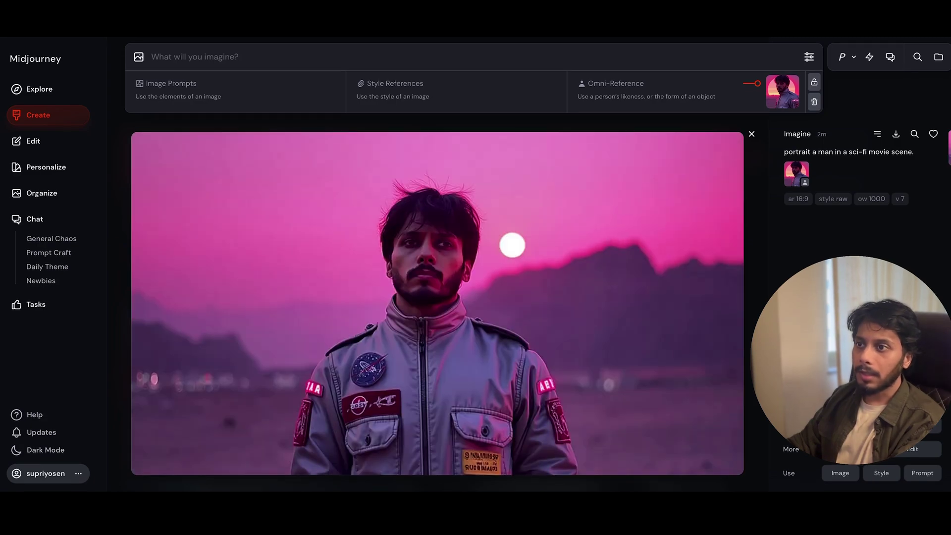
key(Escape)
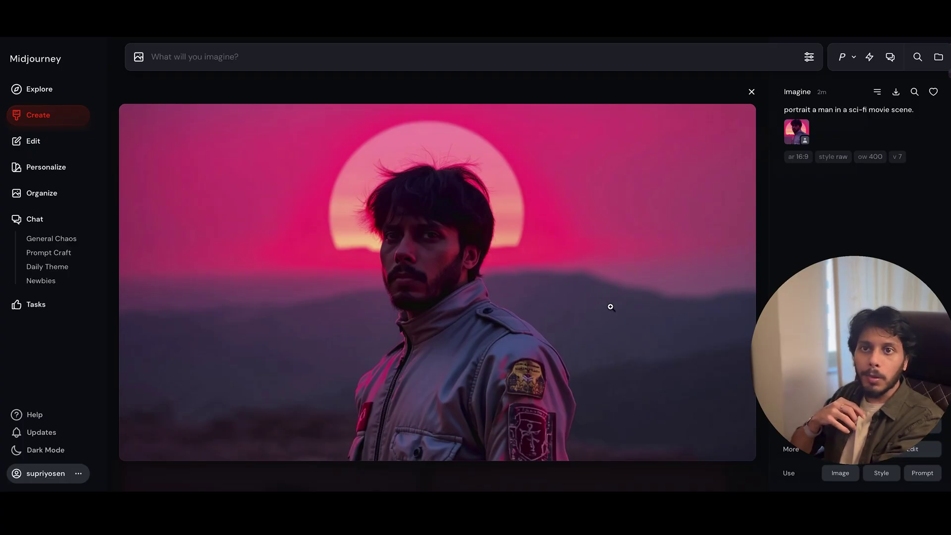
Browse the four omni-weight 400 desert-sunset portraits in the lightbox
key(Right)
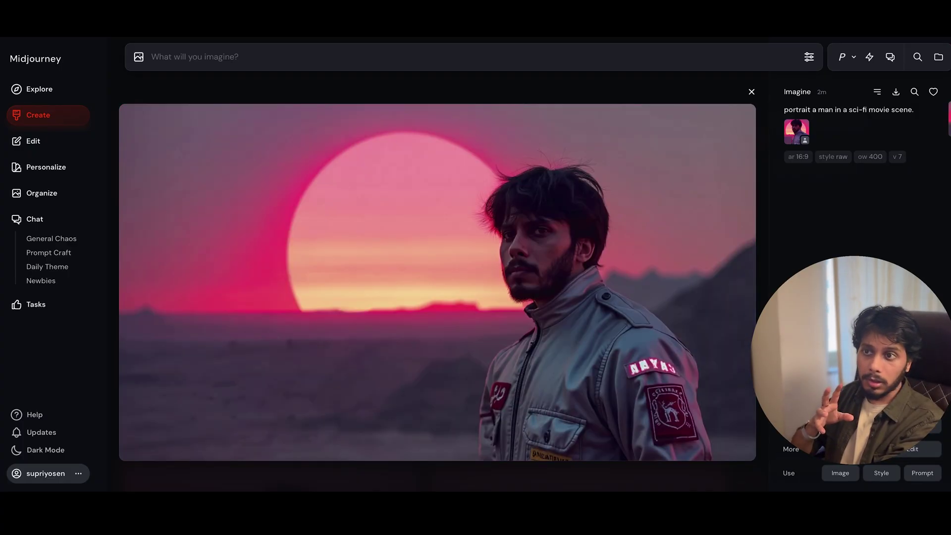
key(Right)
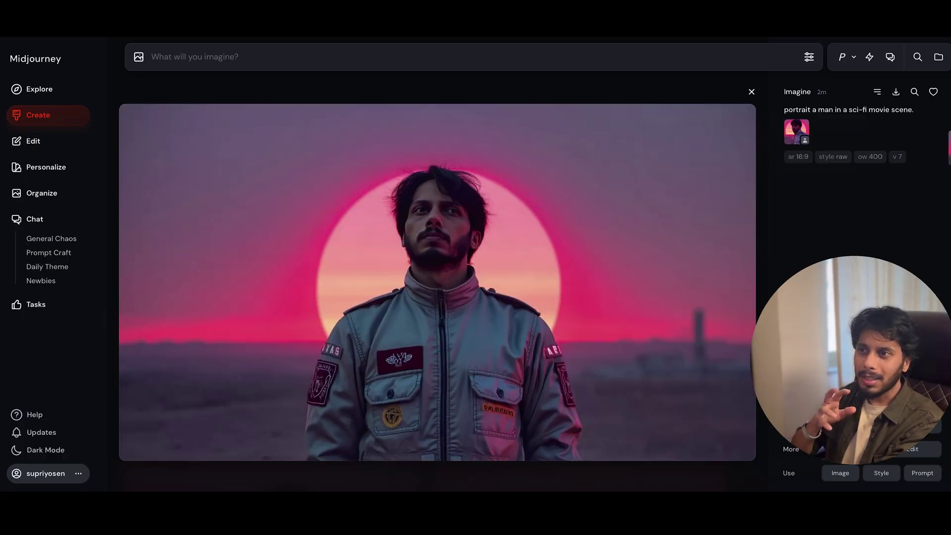
key(Right)
key(Right)
key(Right)
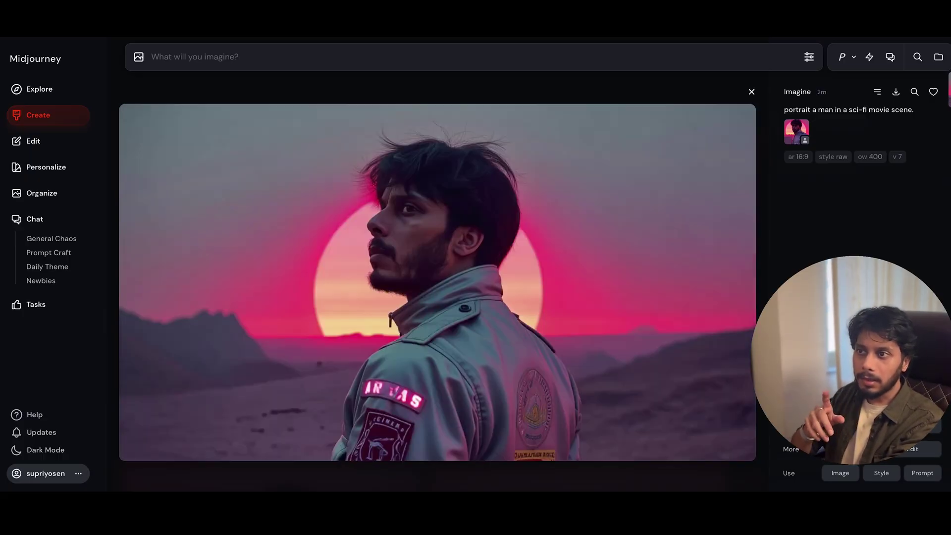
key(Right)
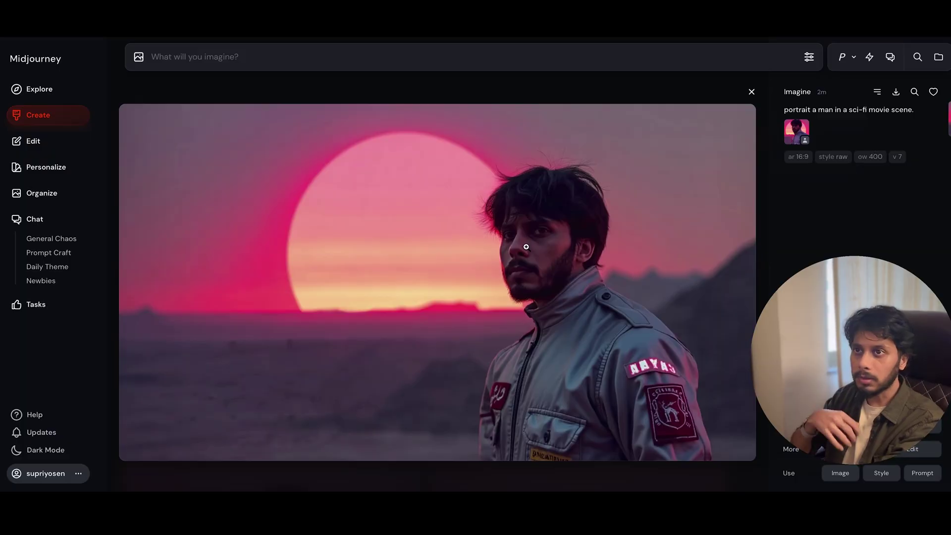
key(Escape)
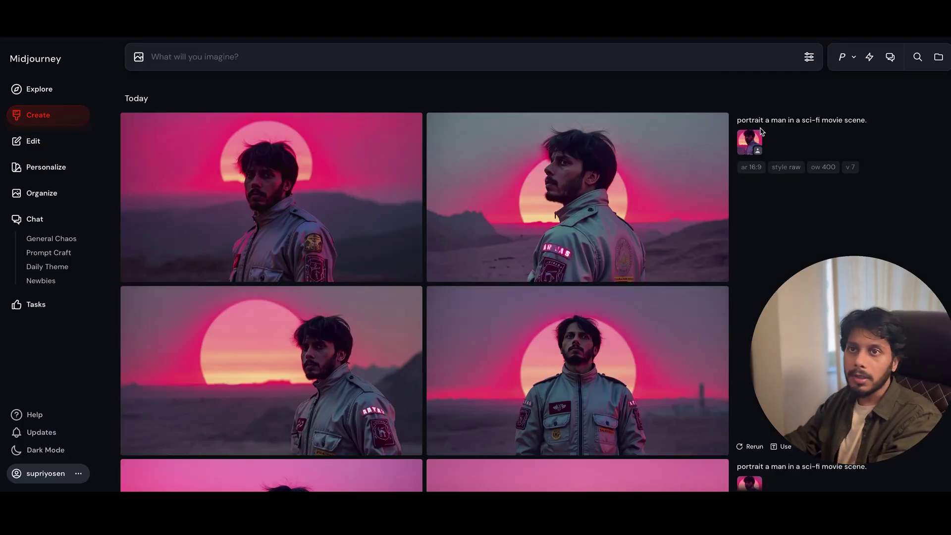
Put the pink-sunset portrait in Image Prompts and resubmit the sci-fi portrait prompt
click(138, 57)
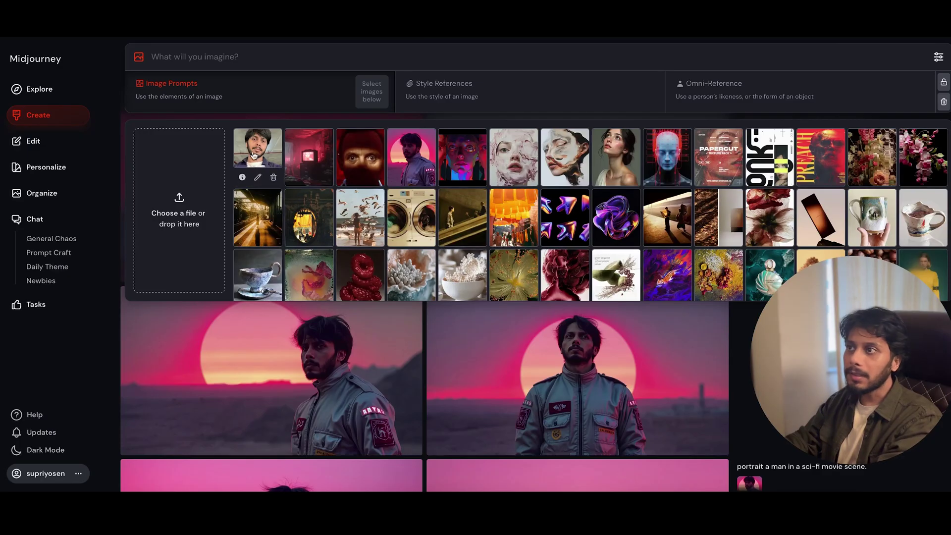
mouse_move(411, 167)
mouse_down()
mouse_move(171, 186)
mouse_move(179, 97)
mouse_up()
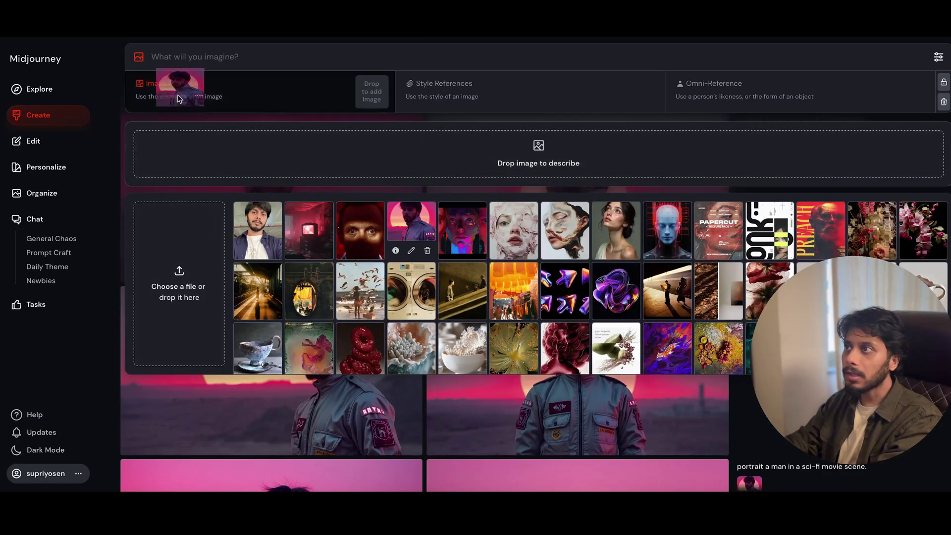
click(208, 57)
click(797, 165)
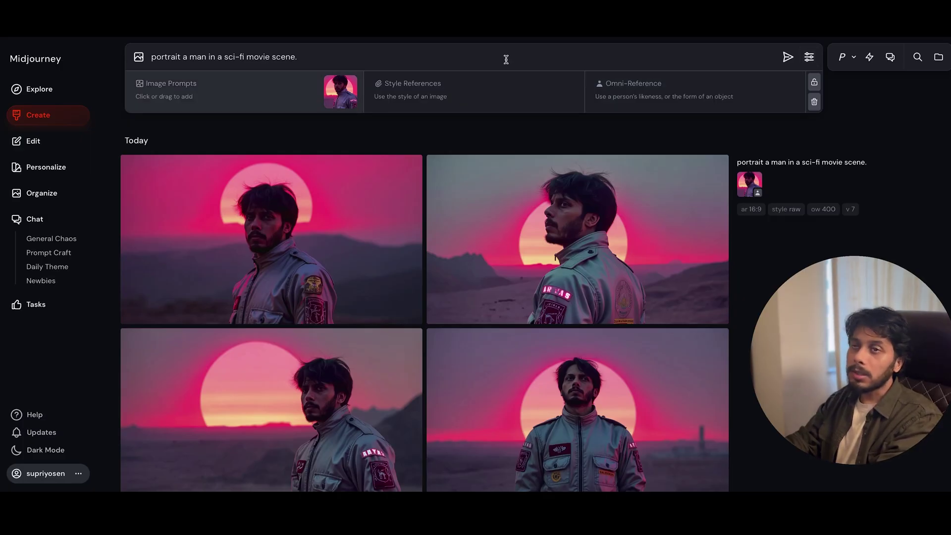
click(788, 57)
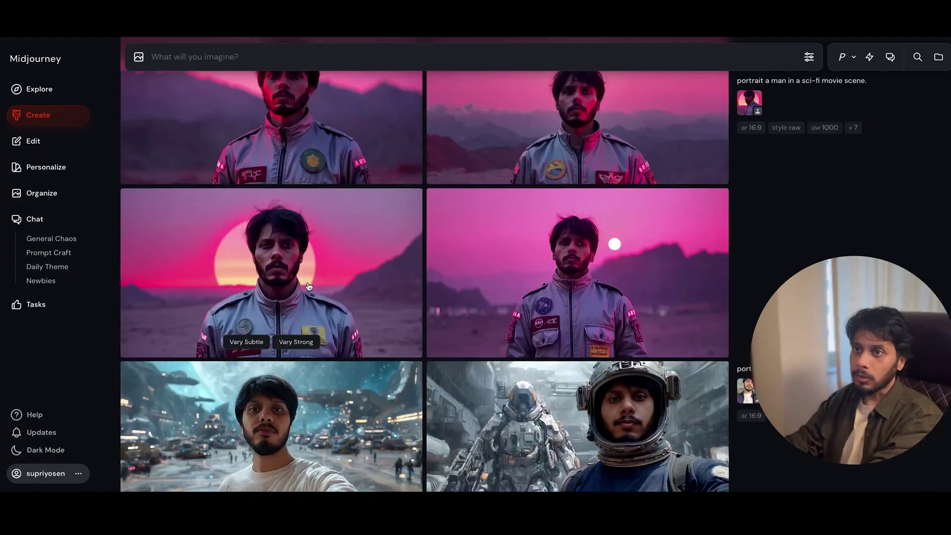
scroll(308, 285, up, 3)
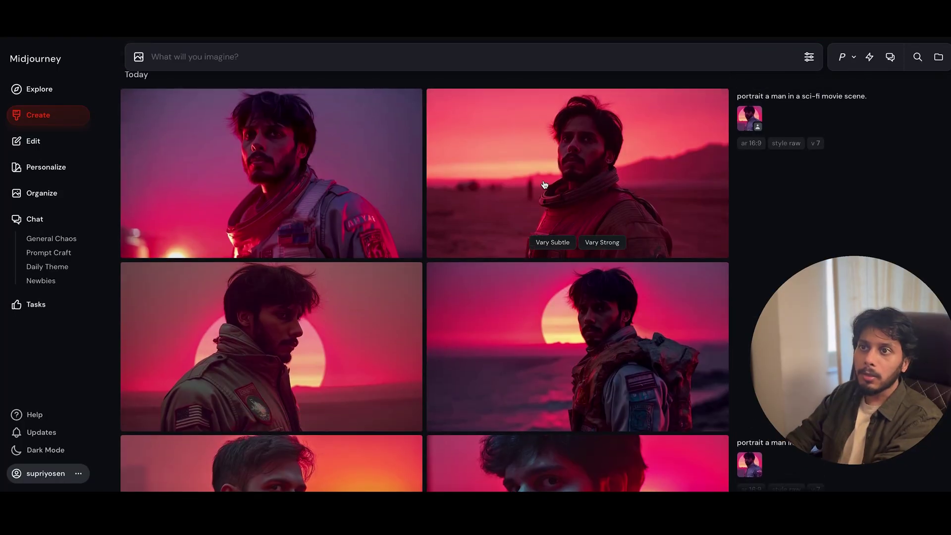
click(551, 182)
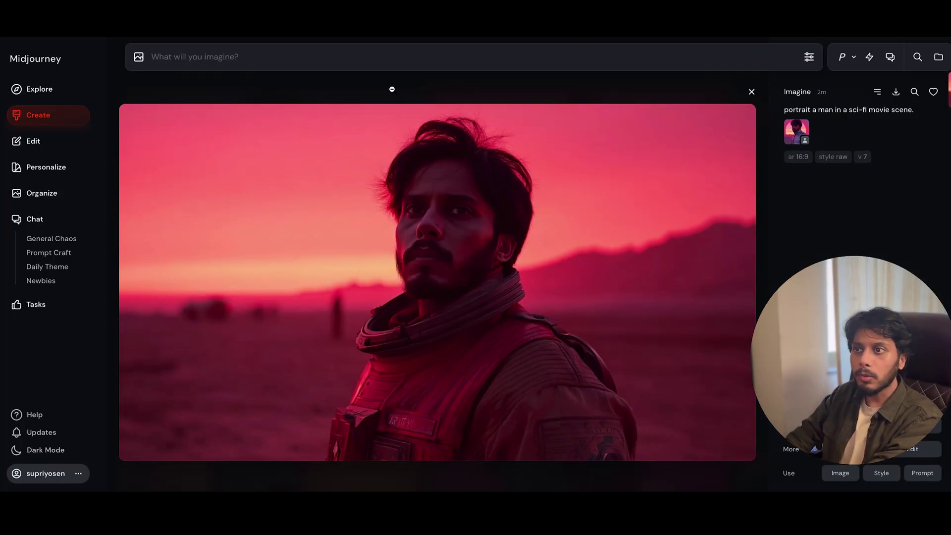
click(392, 90)
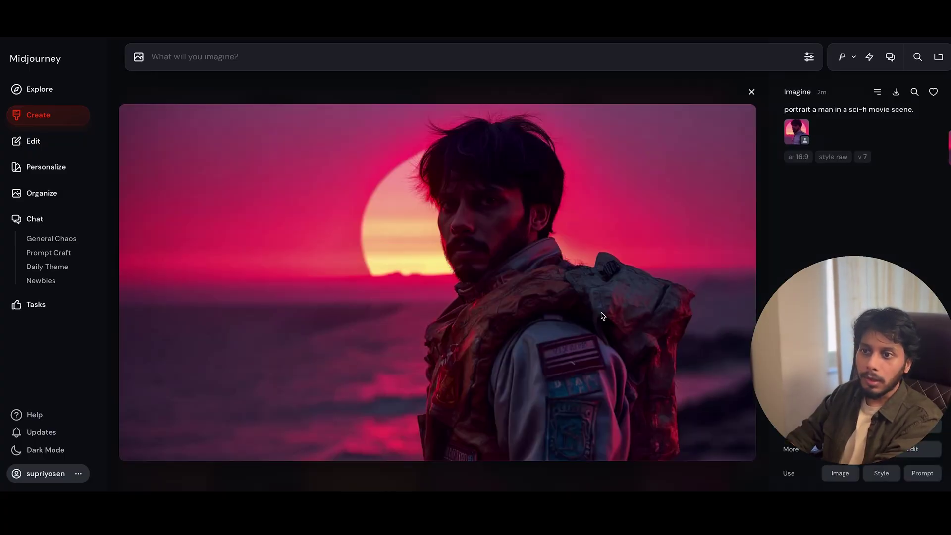
click(602, 316)
scroll(483, 127, down, 1)
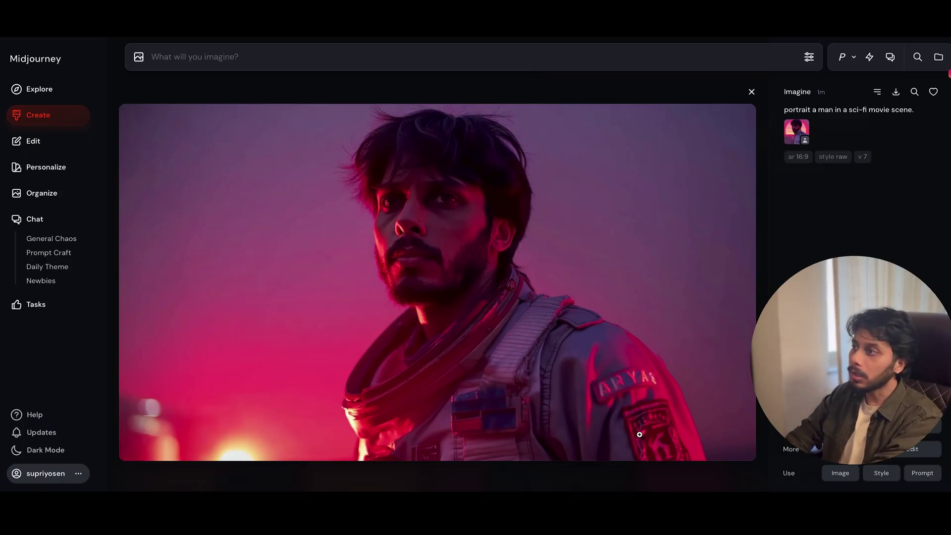
key(Escape)
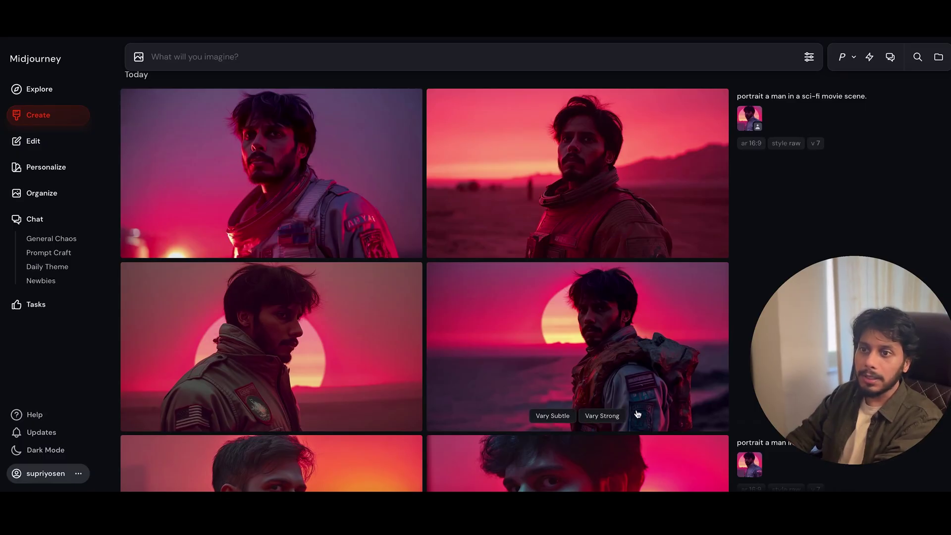
mouse_move(750, 117)
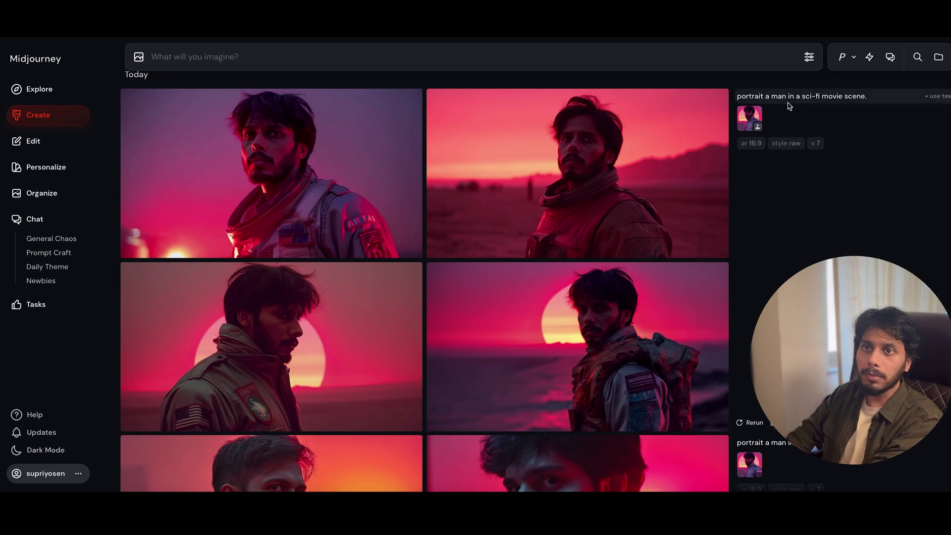
click(272, 324)
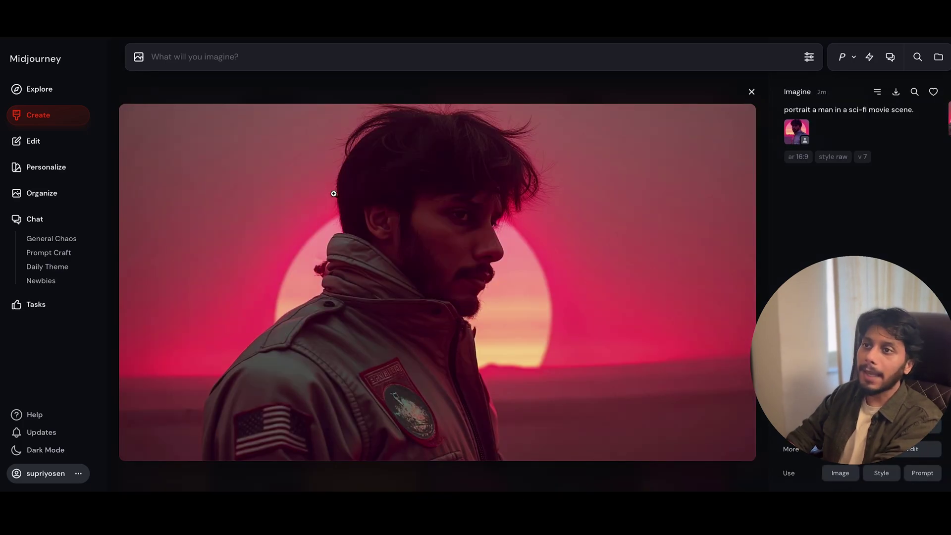
click(457, 87)
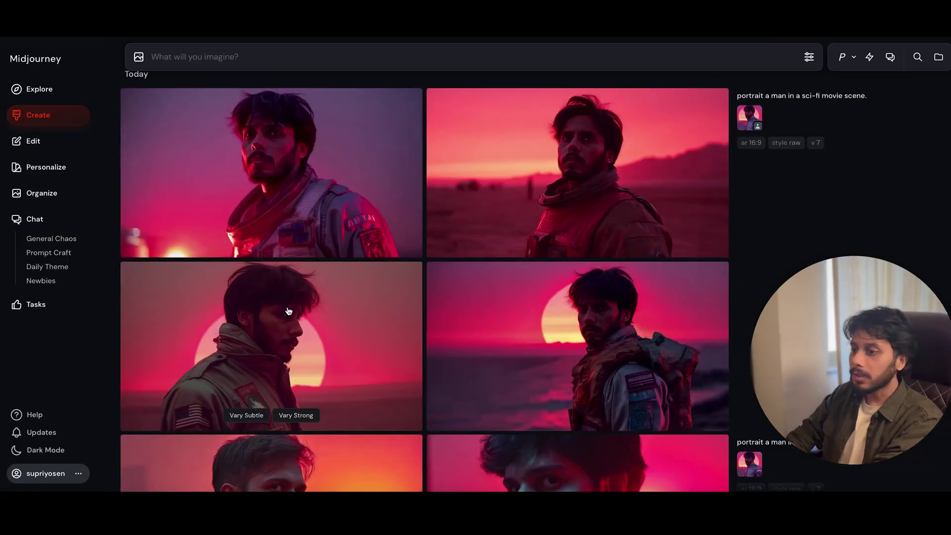
scroll(305, 321, down, 5)
mouse_move(578, 376)
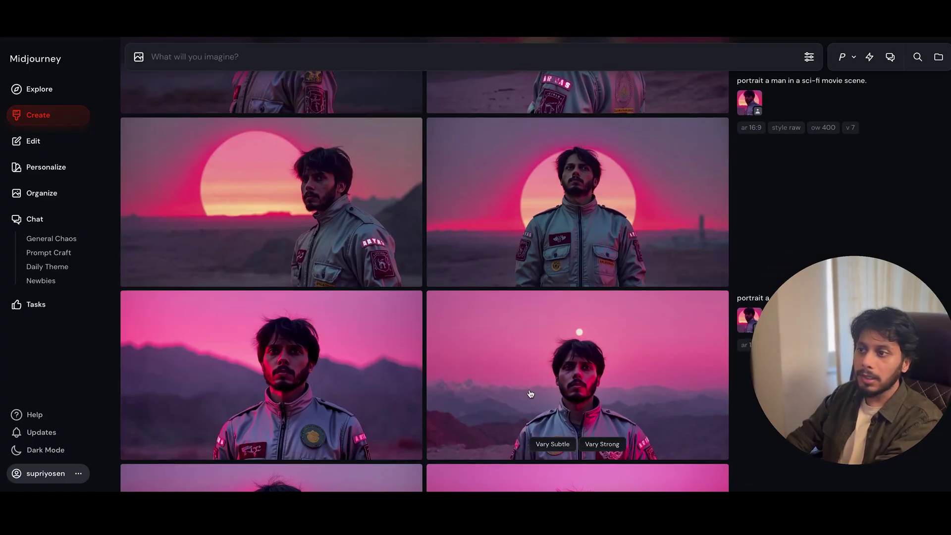
scroll(531, 394, down, 5)
scroll(311, 390, up, 5)
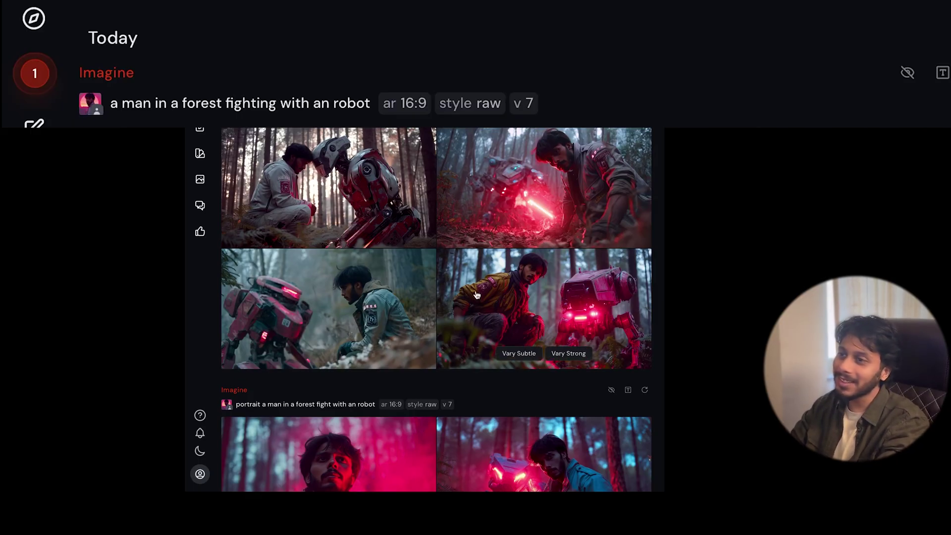
mouse_move(328, 308)
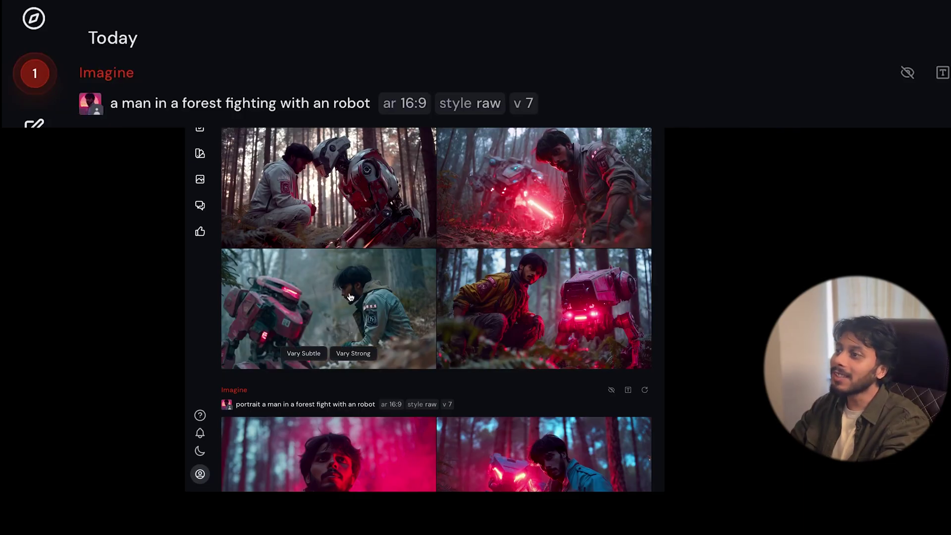
Open the bottom-left portrait, then switch to the Replicate flux-dev-lora tab
click(333, 317)
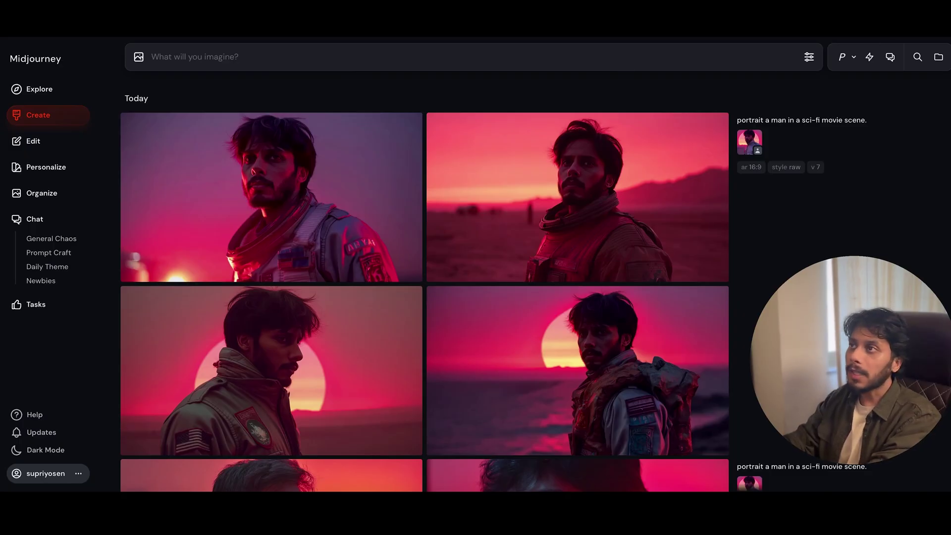
click(877, 30)
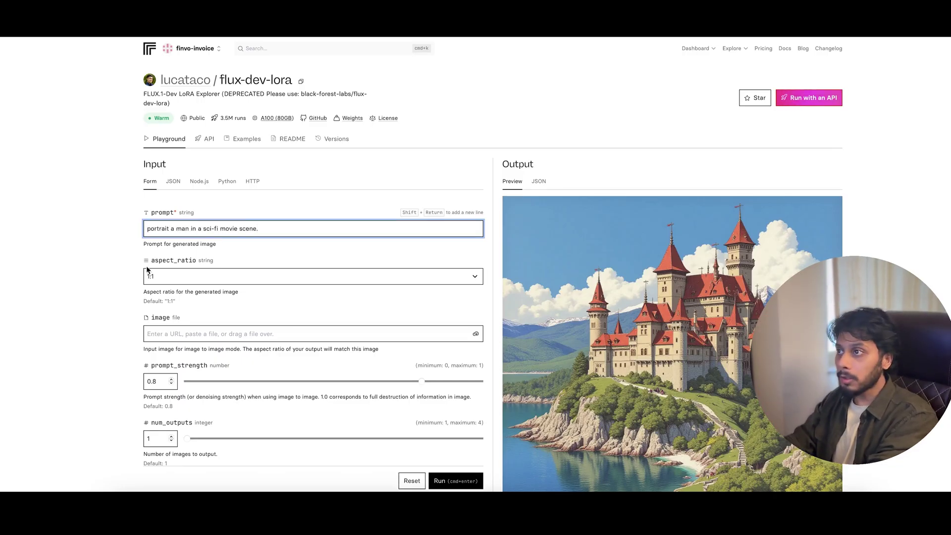
text(.)
Insert the ARYA trigger word after 'man' in the flux-dev-lora prompt
key(Home)
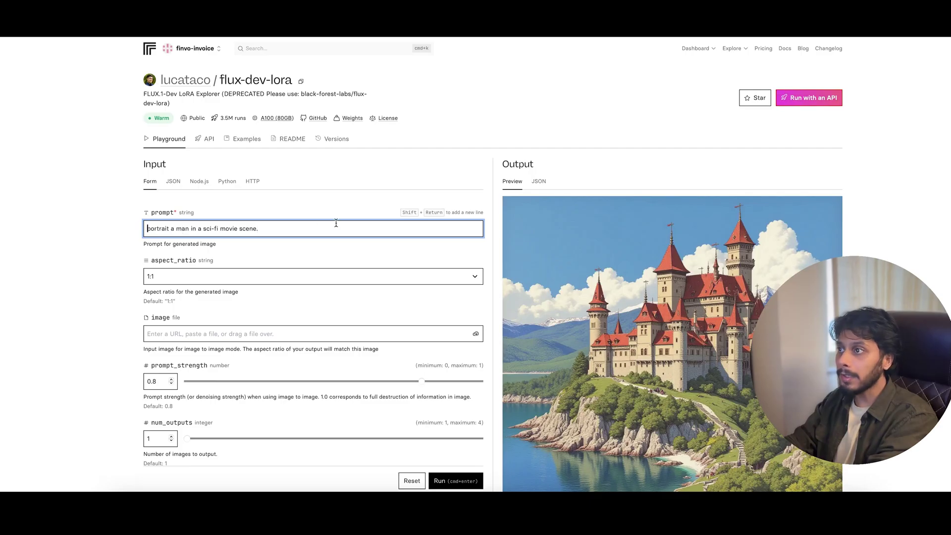
click(187, 228)
text(ARY)
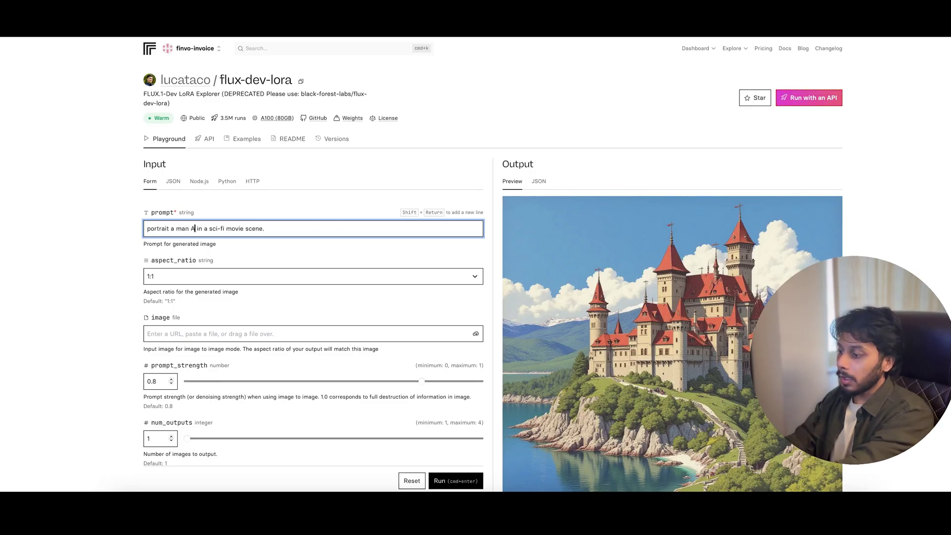
text(A)
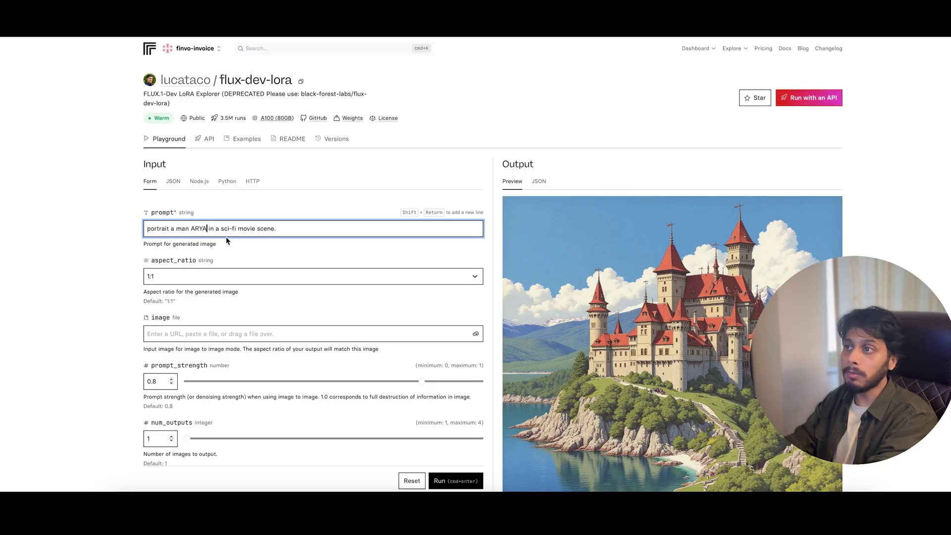
scroll(203, 230, down, 7)
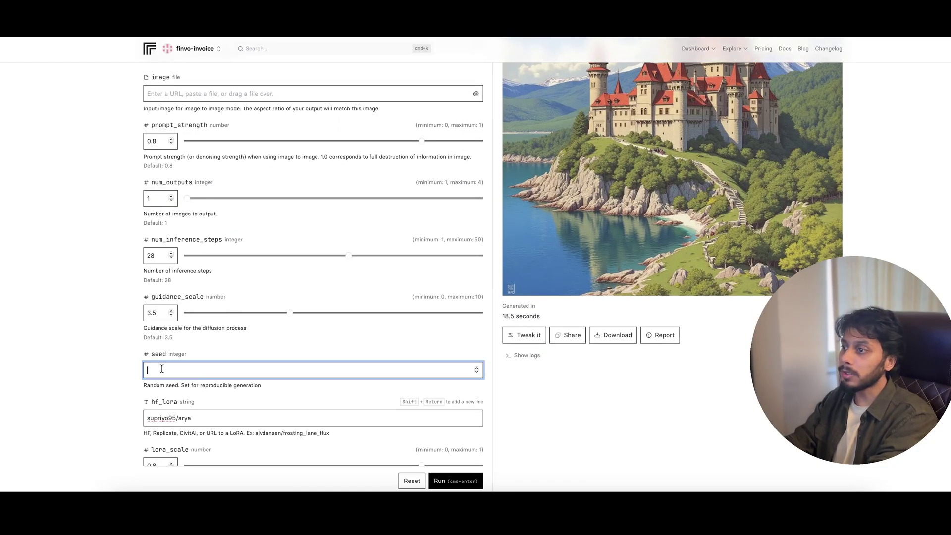
text(1111)
scroll(64, 359, down, 3)
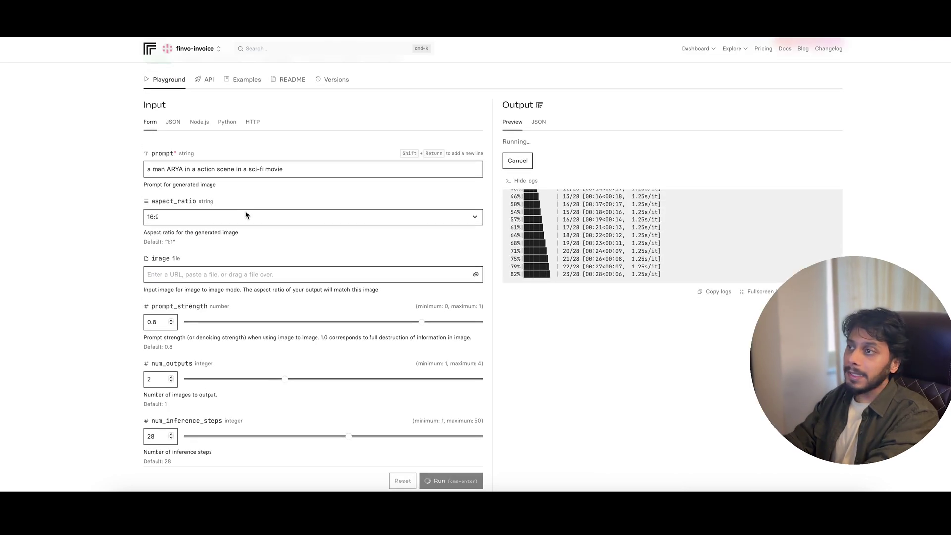
scroll(245, 215, up, 1)
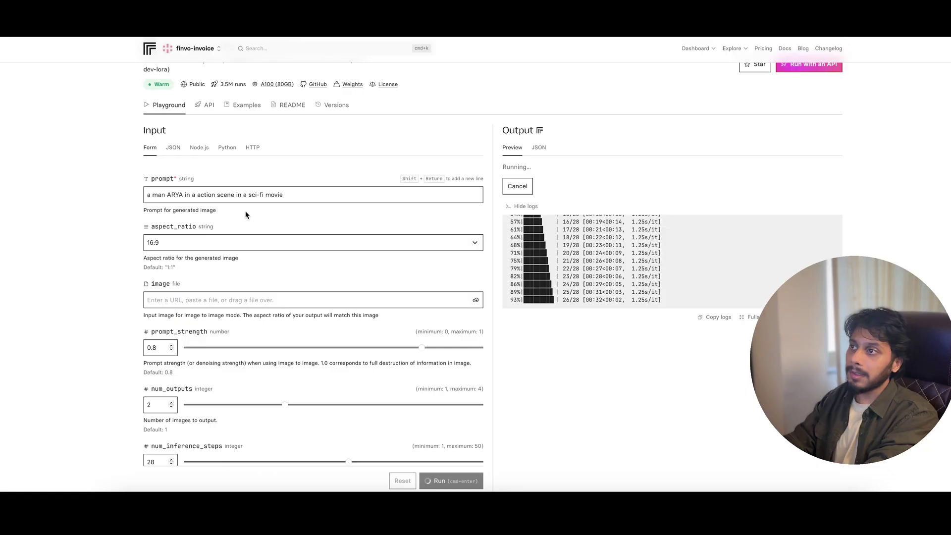
scroll(246, 214, up, 1)
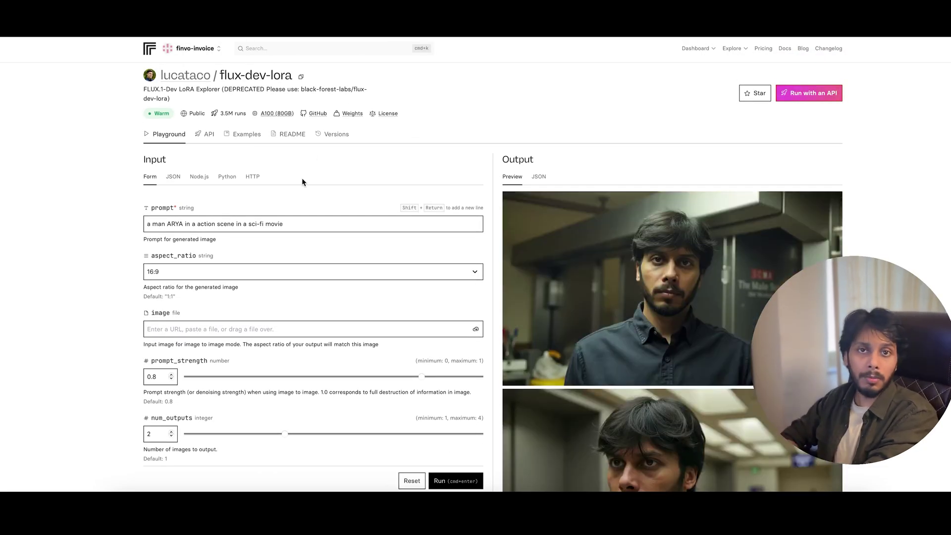
double_click(175, 224)
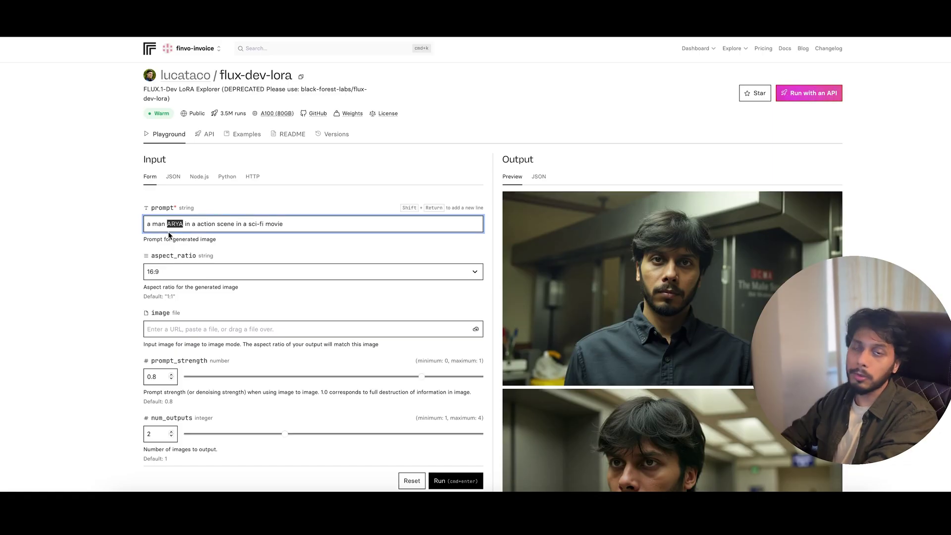
scroll(219, 254, down, 1)
drag(150, 191, 287, 191)
click(372, 226)
scroll(646, 239, down, 1)
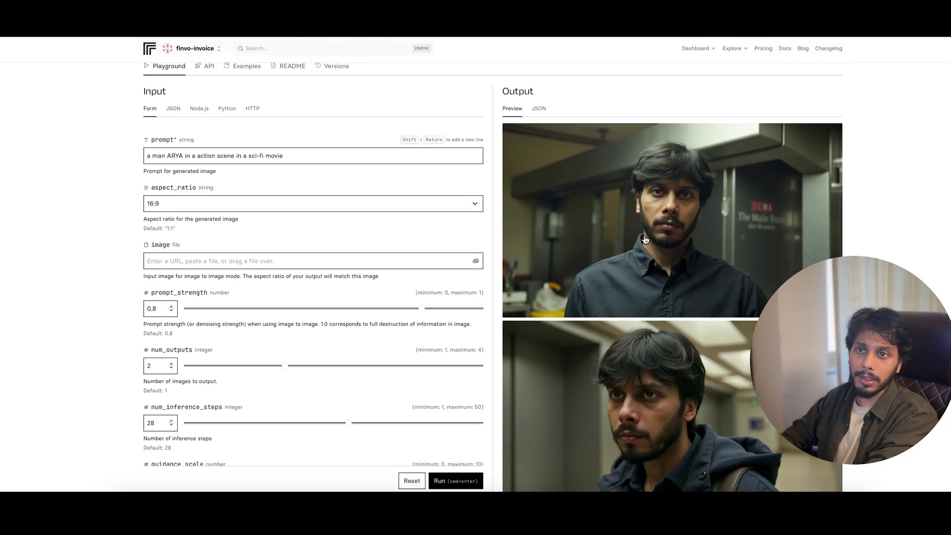
scroll(645, 240, down, 2)
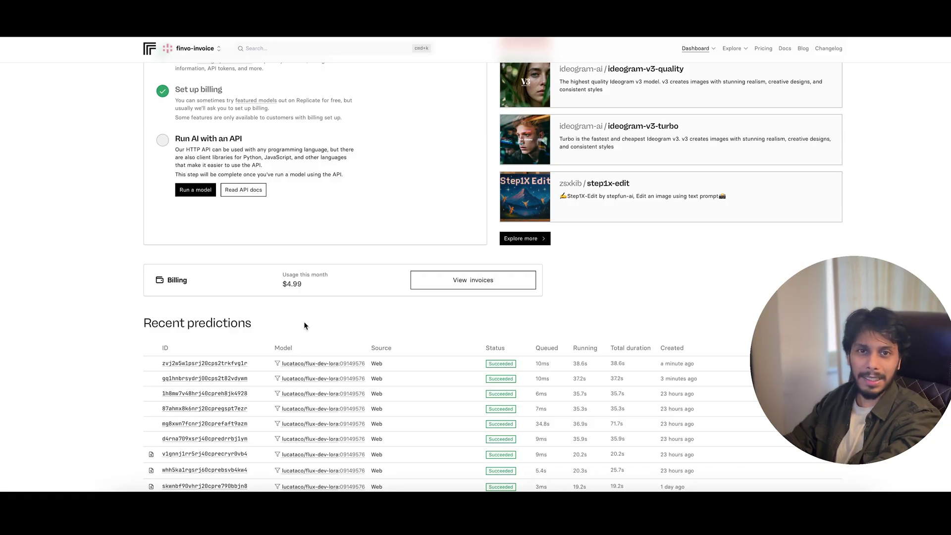
scroll(283, 315, down, 1)
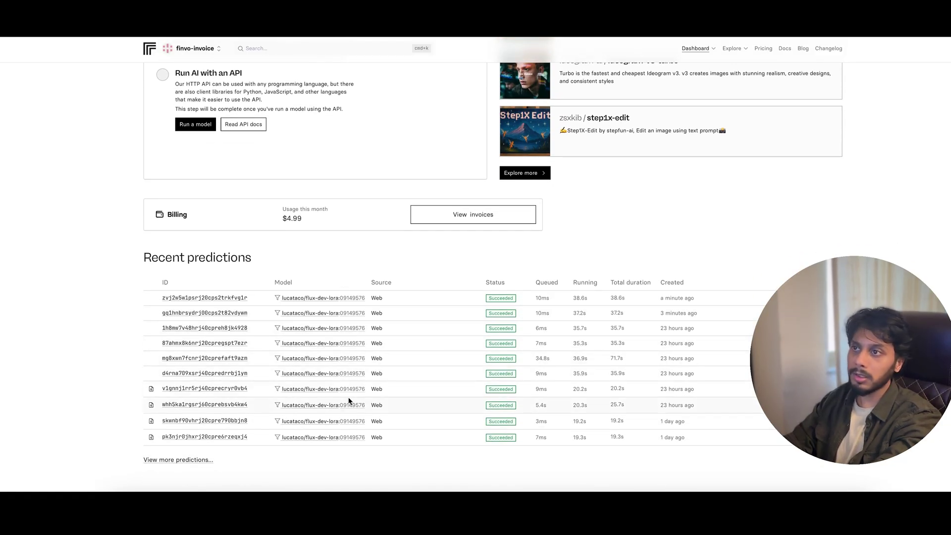
scroll(313, 231, up, 1)
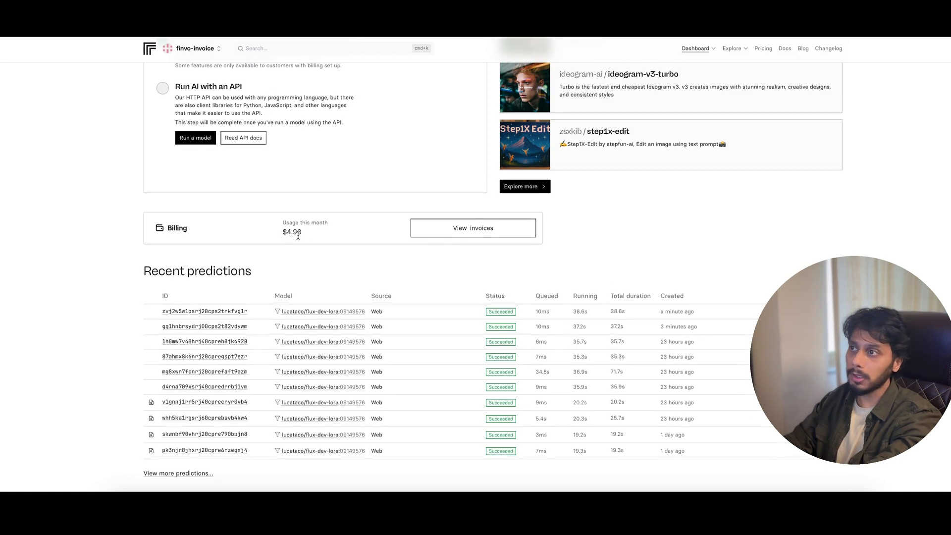
scroll(298, 237, up, 3)
scroll(416, 346, down, 2)
scroll(332, 333, up, 1)
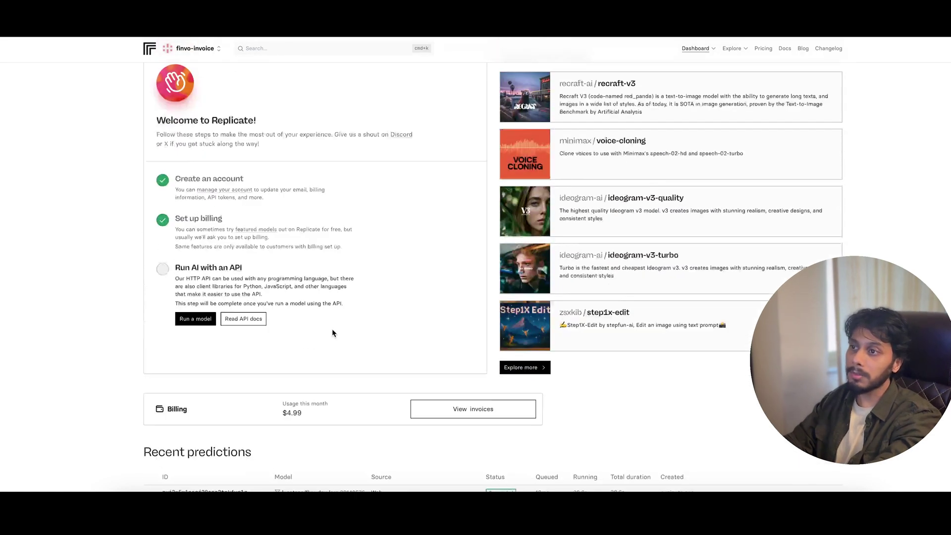
scroll(333, 333, up, 2)
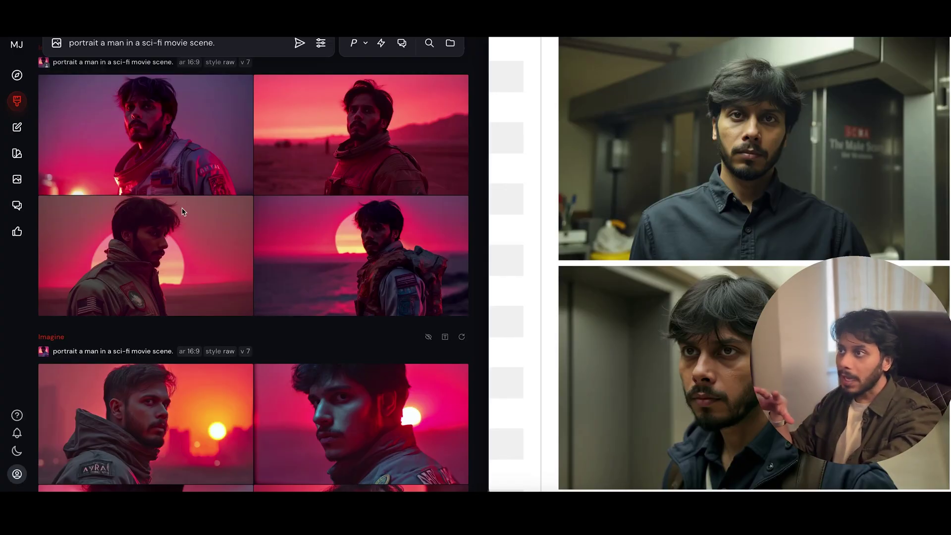
scroll(183, 212, down, 3)
scroll(183, 212, down, 2)
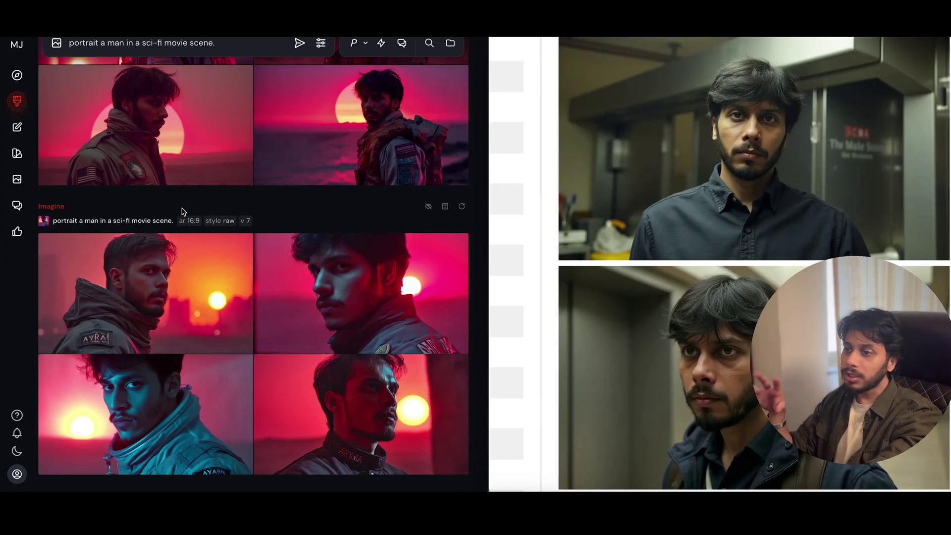
scroll(183, 212, up, 5)
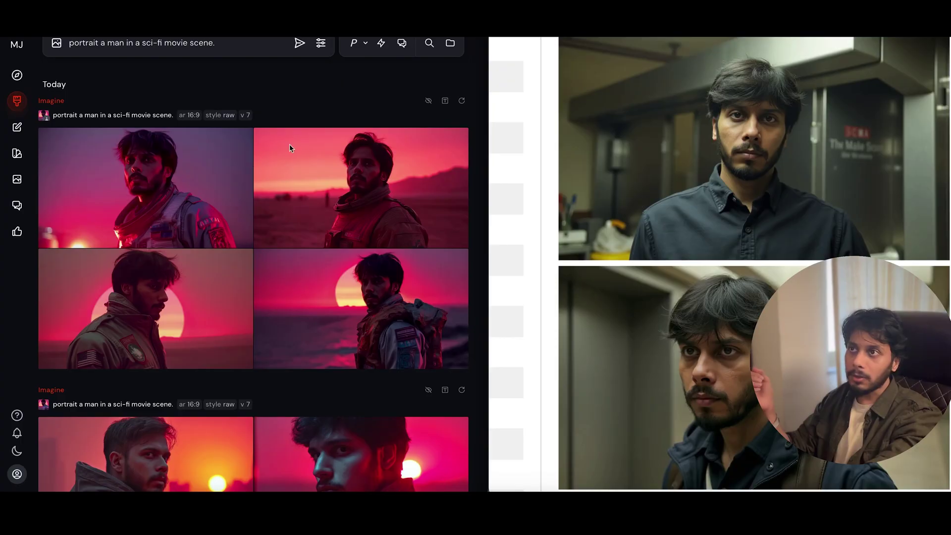
scroll(546, 167, up, 1)
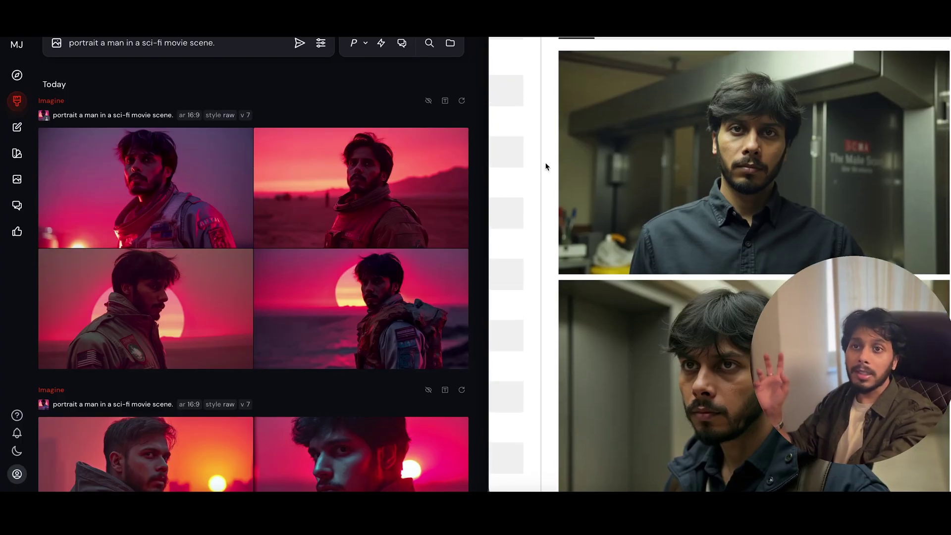